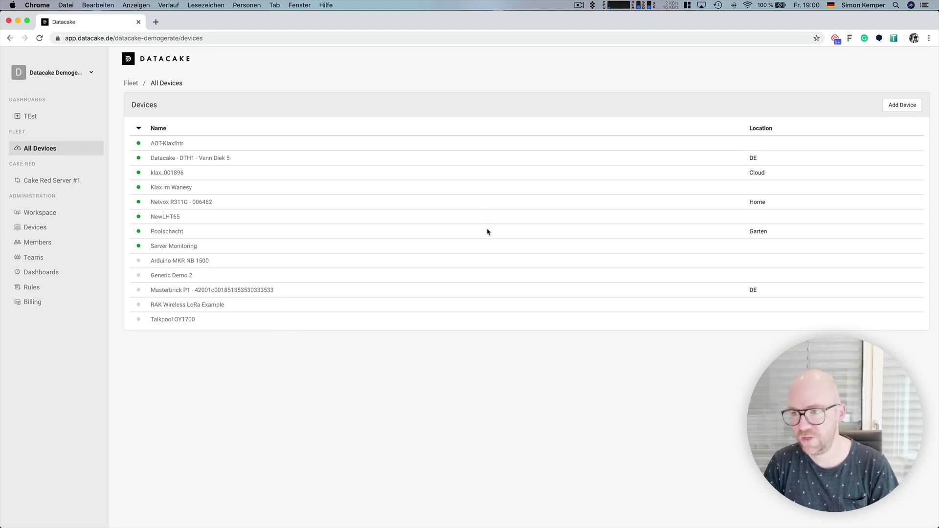
- Begin adding a new device and choose the LoRaWAN device type
{"action": "left_click", "coordinate": [898, 110]}
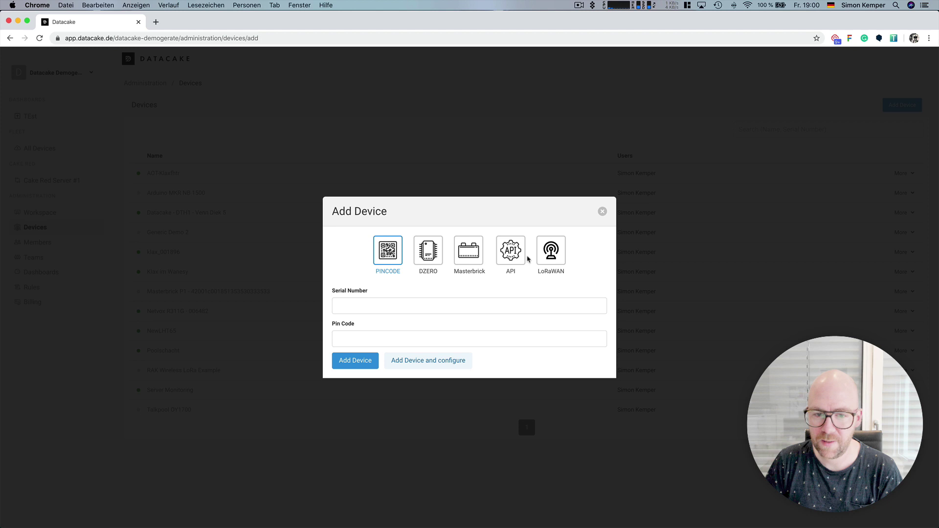
{"action": "left_click", "coordinate": [559, 257]}
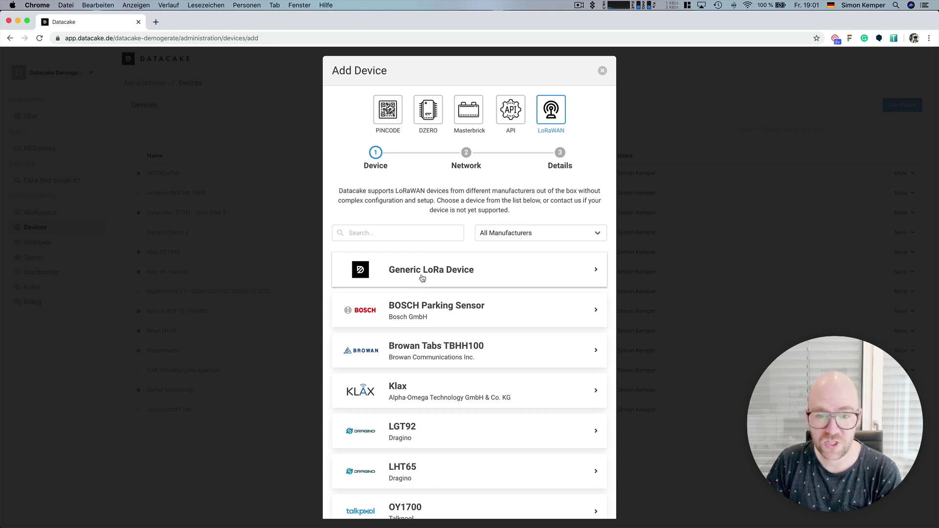
{"action": "left_click", "coordinate": [438, 276]}
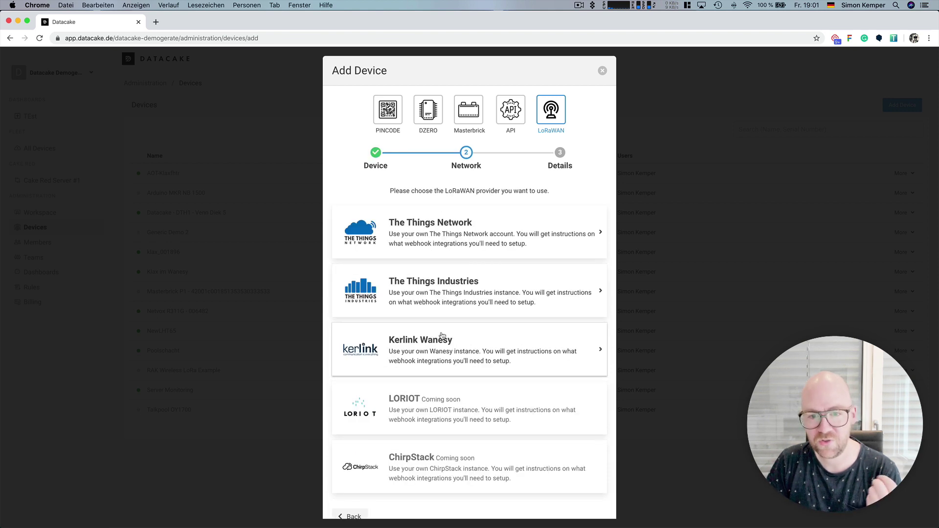
{"action": "left_click", "coordinate": [468, 242]}
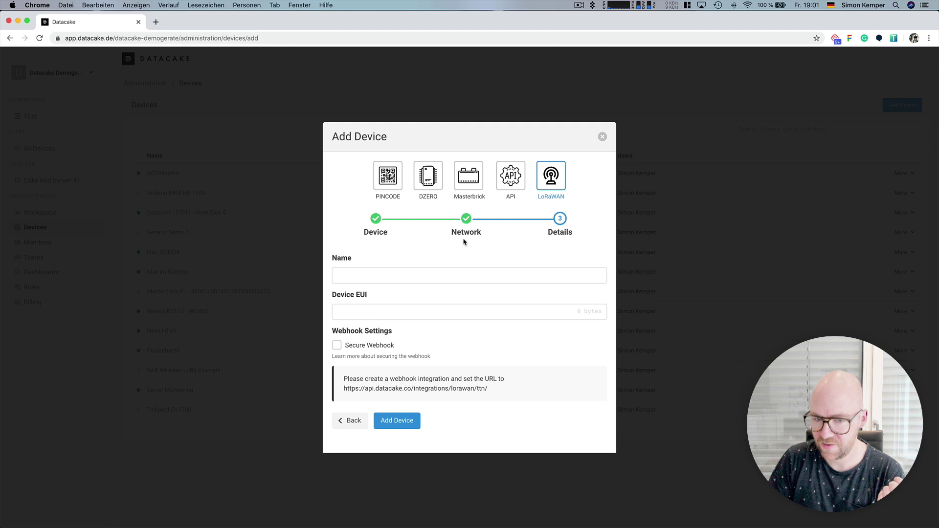
{"action": "left_click", "coordinate": [355, 276]}
{"action": "type", "text": "Generic Test Device 3"}
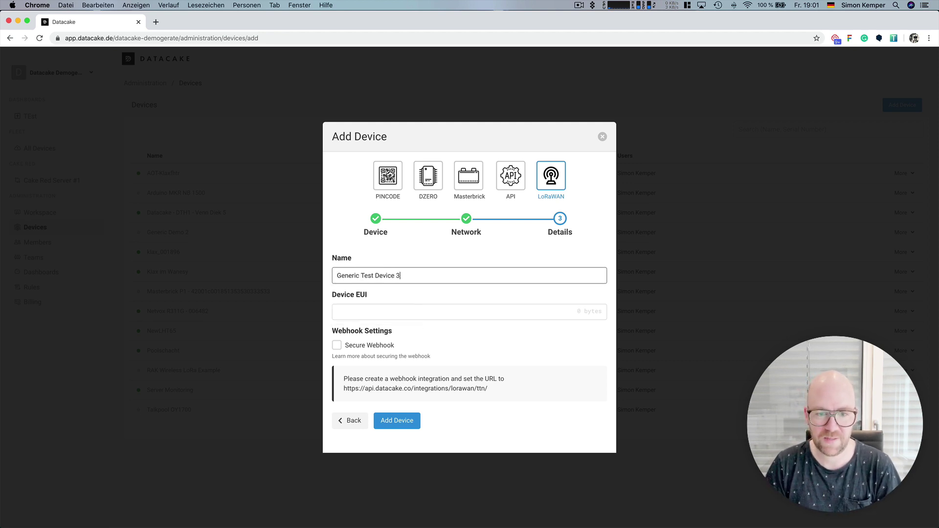
{"action": "key", "text": "Tab"}
{"action": "type", "text": "0956209458630945"}
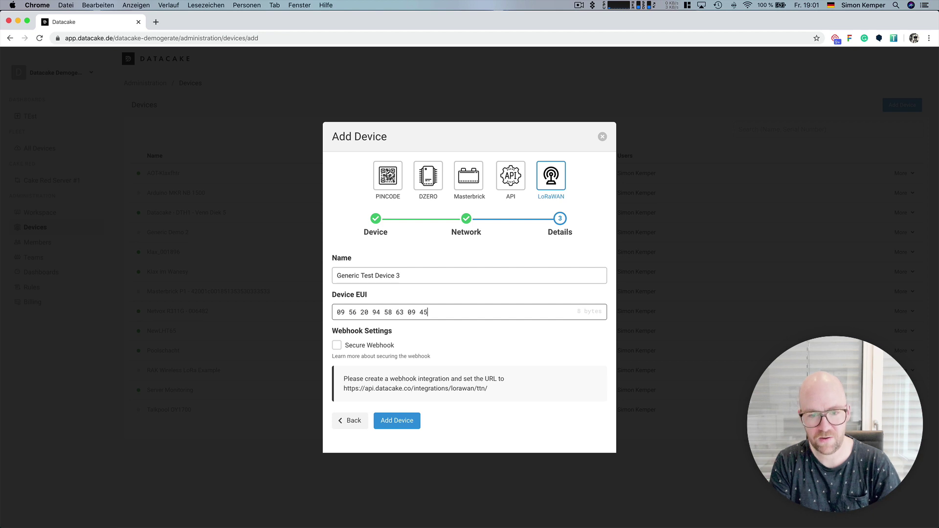
{"action": "left_click", "coordinate": [411, 424]}
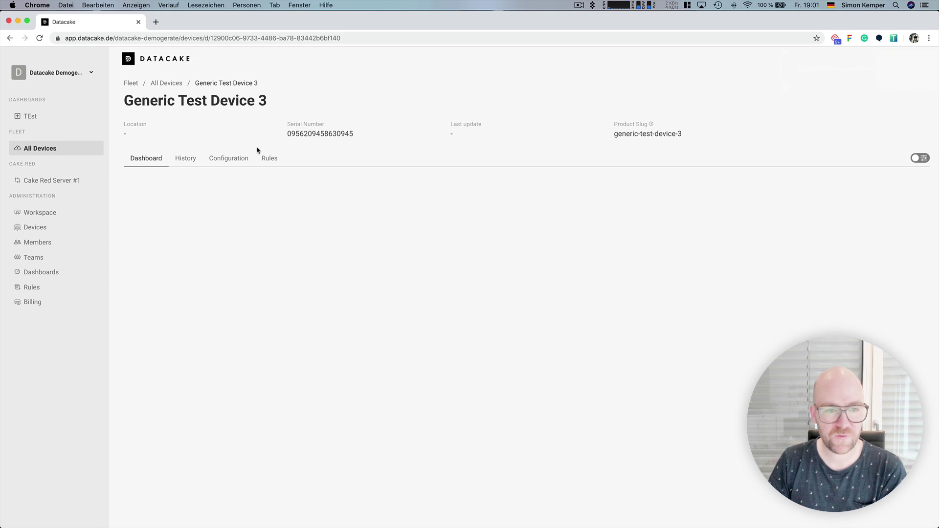
- Open the device's Configuration tab and reveal the Payload Decoder code
{"action": "left_click", "coordinate": [228, 158]}
{"action": "scroll", "coordinate": [231, 276], "scroll_direction": "down", "scroll_amount": 5}
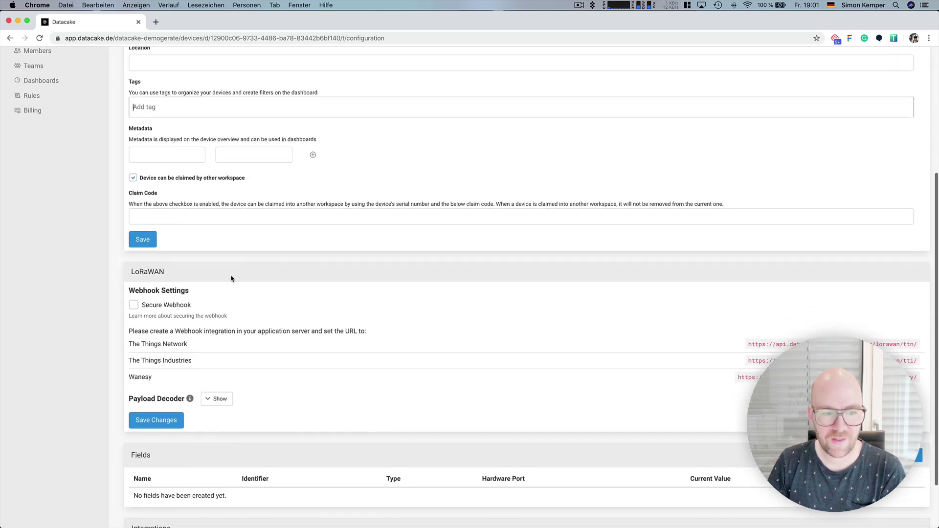
{"action": "double_click", "coordinate": [143, 271]}
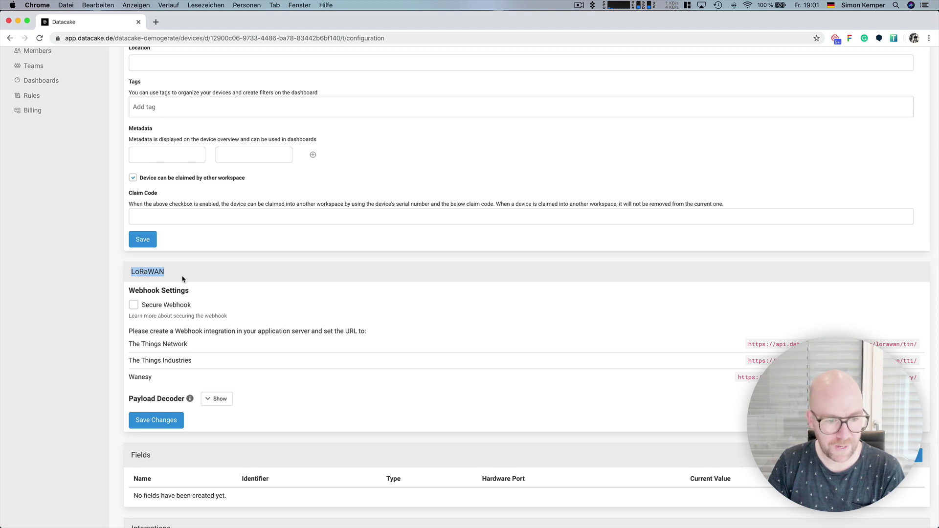
{"action": "scroll", "coordinate": [182, 277], "scroll_direction": "down", "scroll_amount": 2}
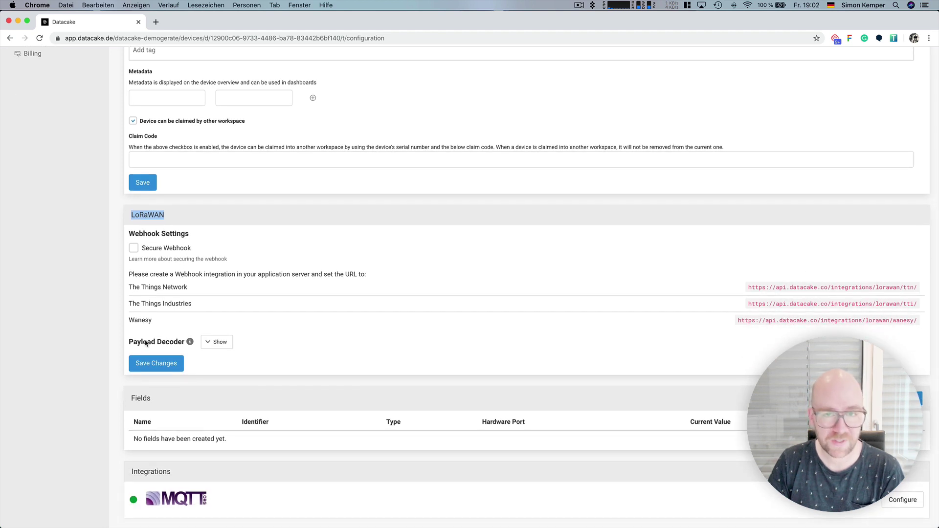
{"action": "left_click_drag", "start_coordinate": [129, 344], "coordinate": [184, 346]}
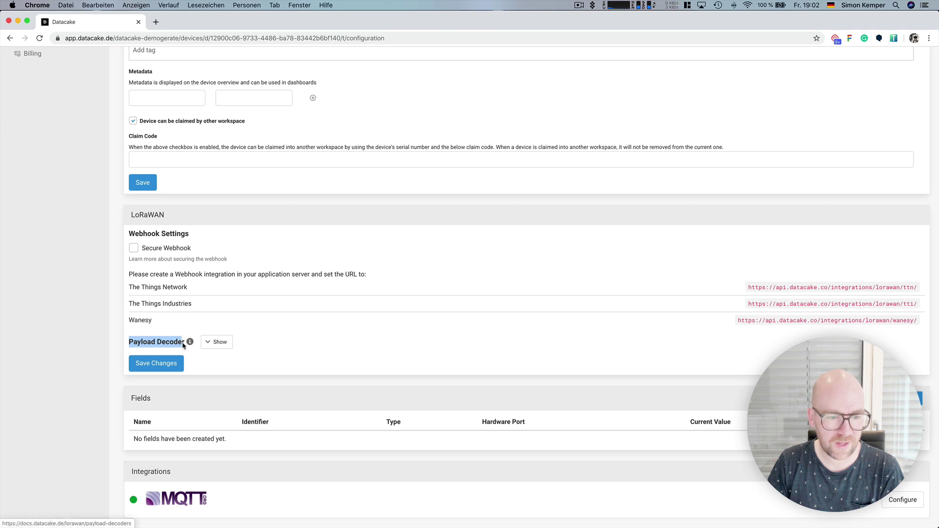
{"action": "left_click", "coordinate": [215, 342]}
- Look through the default decoder template and scroll down to the empty Fields section
{"action": "scroll", "coordinate": [268, 368], "scroll_direction": "down", "scroll_amount": 3}
{"action": "left_click", "coordinate": [269, 368]}
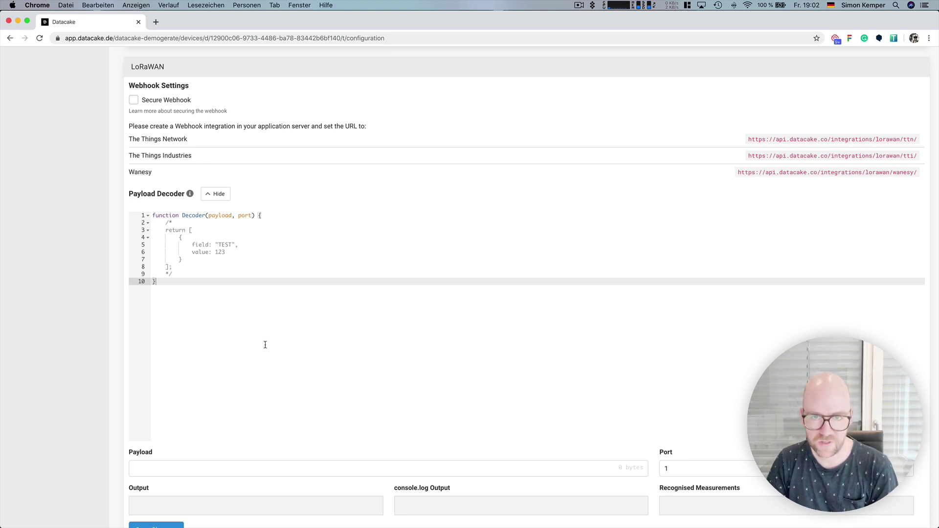
{"action": "scroll", "coordinate": [265, 345], "scroll_direction": "down", "scroll_amount": 2}
{"action": "scroll", "coordinate": [257, 303], "scroll_direction": "down", "scroll_amount": 1}
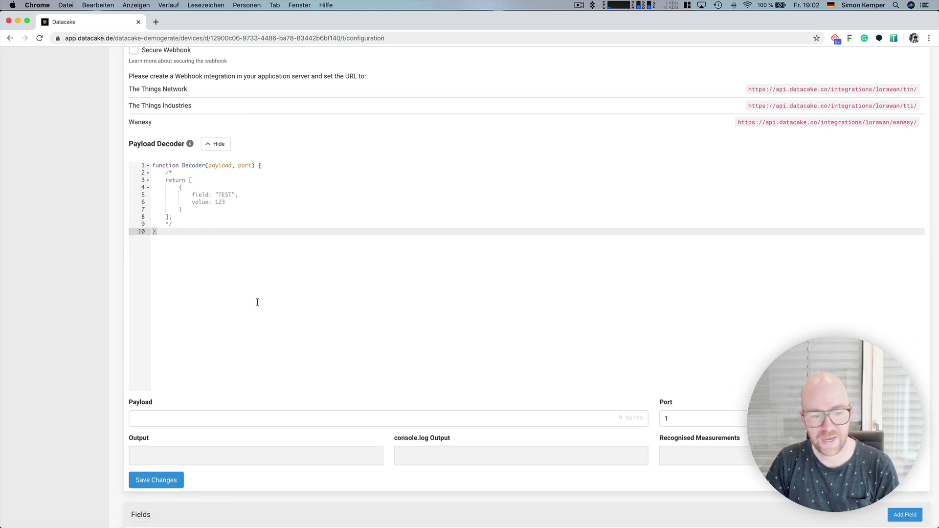
{"action": "scroll", "coordinate": [257, 302], "scroll_direction": "down", "scroll_amount": 3}
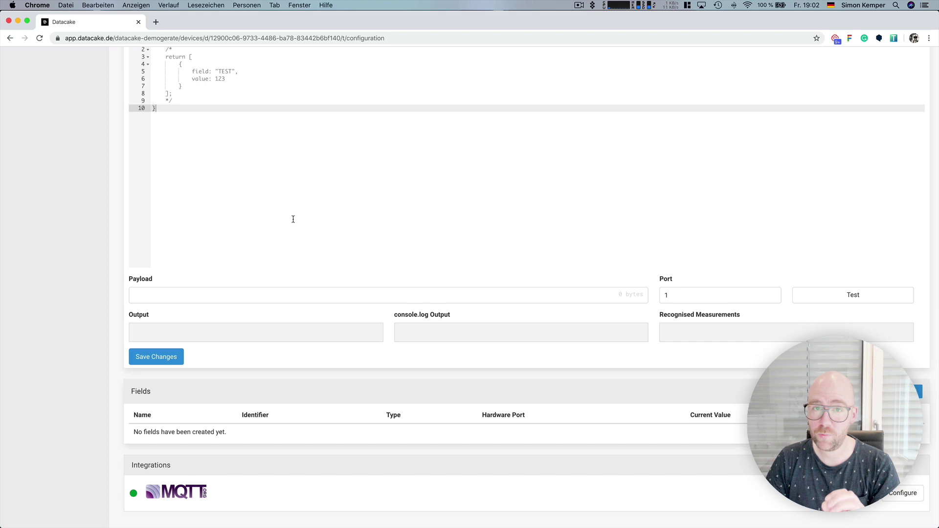
{"action": "scroll", "coordinate": [301, 210], "scroll_direction": "up", "scroll_amount": 15}
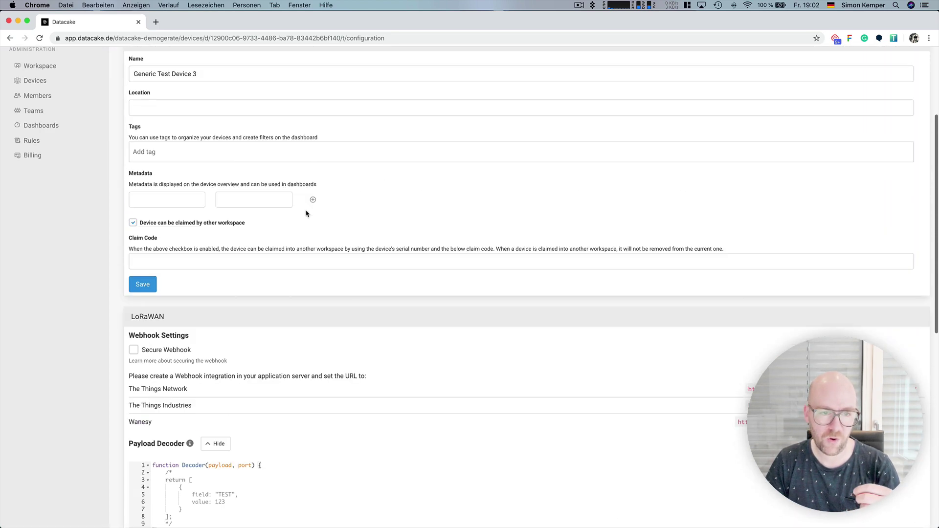
{"action": "scroll", "coordinate": [306, 210], "scroll_direction": "up", "scroll_amount": 2}
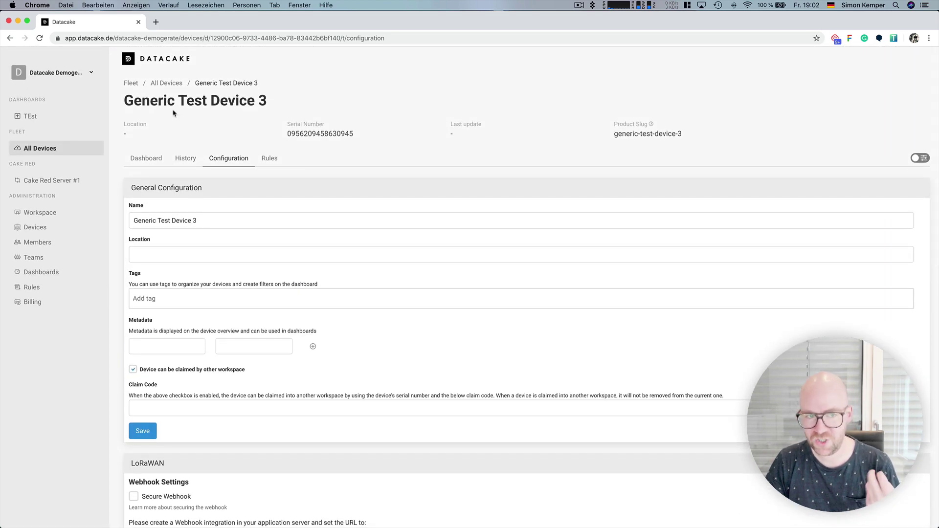
{"action": "scroll", "coordinate": [294, 193], "scroll_direction": "down", "scroll_amount": 10}
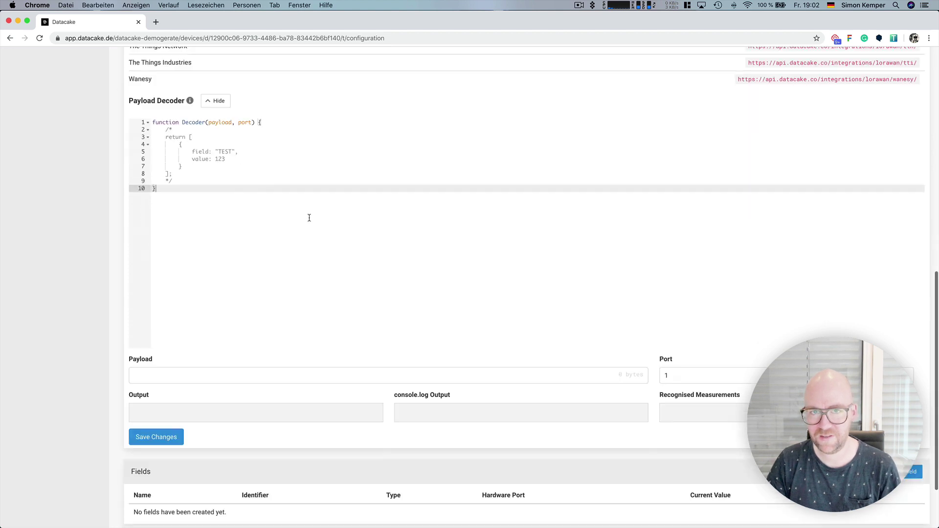
{"action": "scroll", "coordinate": [342, 264], "scroll_direction": "down", "scroll_amount": 1}
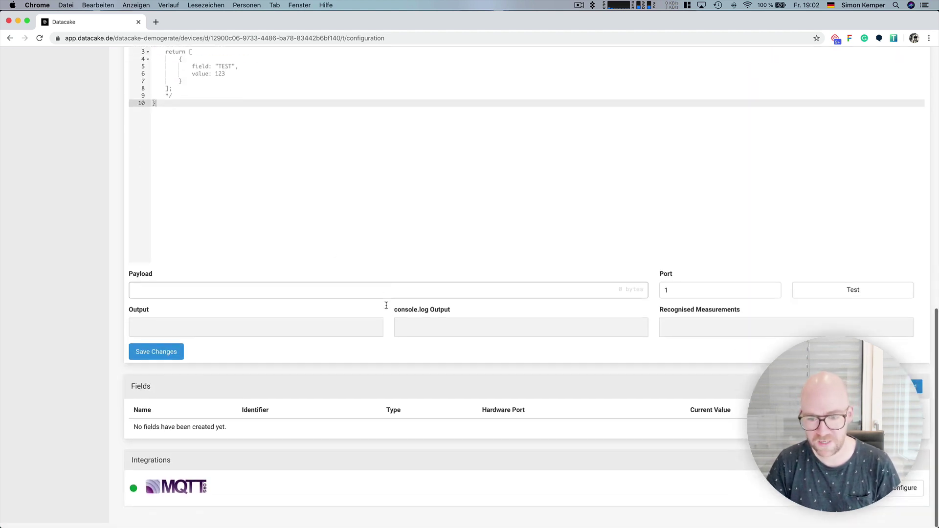
- Add a Float field named Temperature with identifier TEMPERATURE
{"action": "left_click", "coordinate": [918, 392]}
{"action": "left_click", "coordinate": [356, 222]}
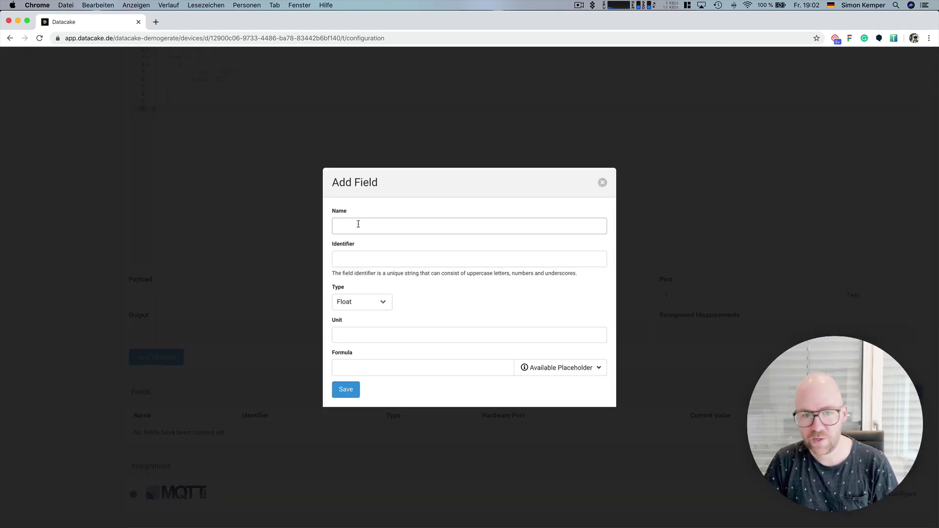
{"action": "left_click", "coordinate": [354, 263]}
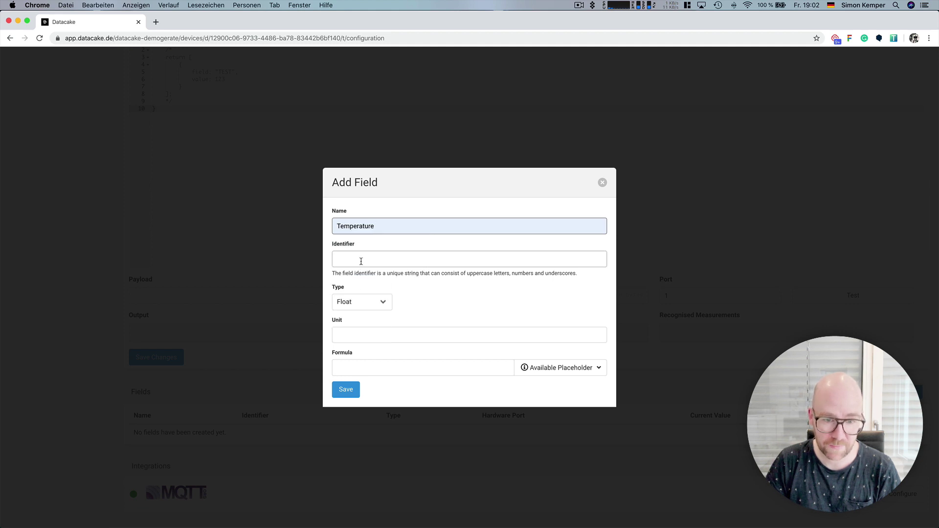
{"action": "left_click", "coordinate": [361, 259]}
{"action": "left_click", "coordinate": [356, 277]}
{"action": "left_click", "coordinate": [345, 390]}
- Add a second Float field named Humidity with identifier HUMIDITY
{"action": "left_click", "coordinate": [917, 391]}
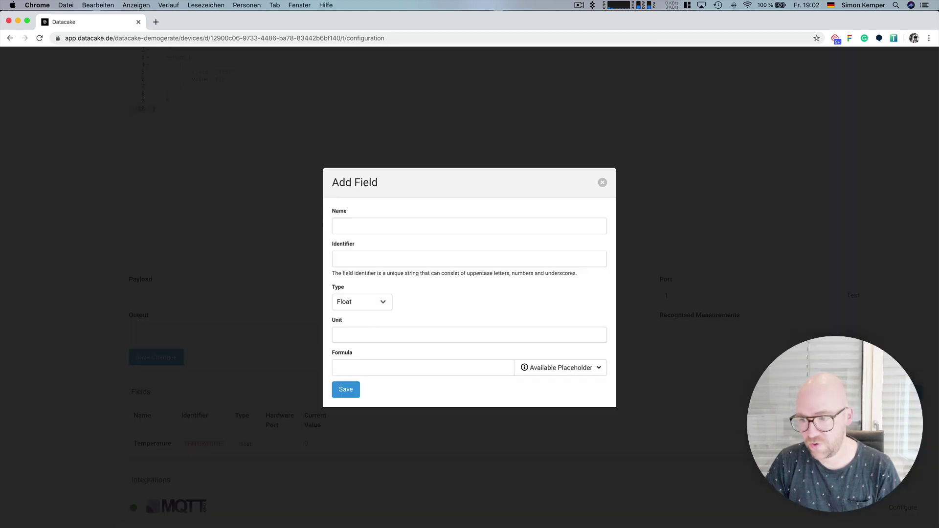
{"action": "left_click", "coordinate": [350, 225]}
{"action": "left_click", "coordinate": [364, 251]}
{"action": "left_click", "coordinate": [362, 258]}
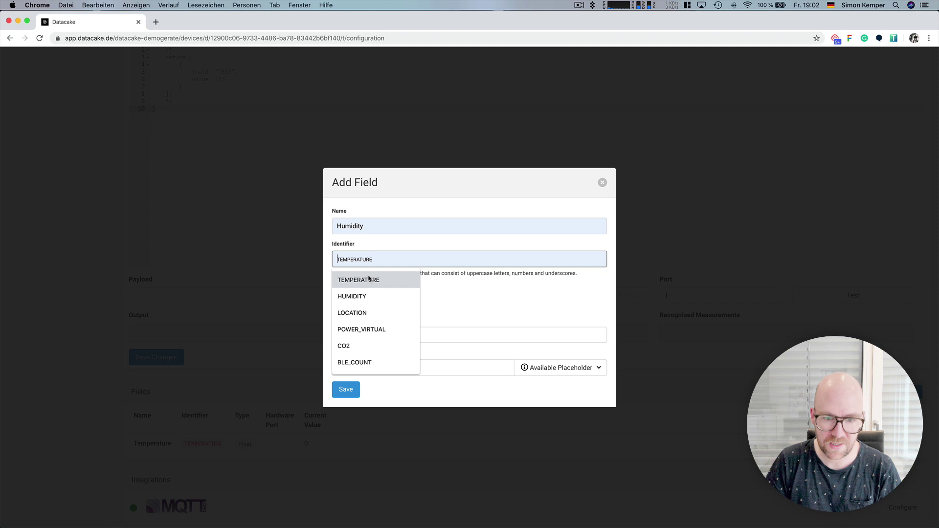
{"action": "left_click", "coordinate": [368, 293]}
{"action": "left_click", "coordinate": [346, 398]}
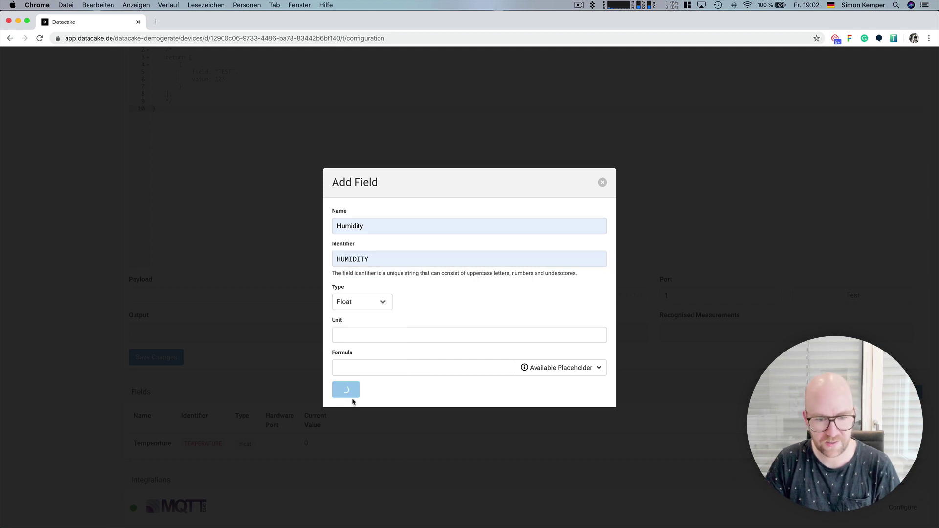
{"action": "scroll", "coordinate": [408, 409], "scroll_direction": "up", "scroll_amount": 2}
{"action": "scroll", "coordinate": [204, 425], "scroll_direction": "down", "scroll_amount": 3}
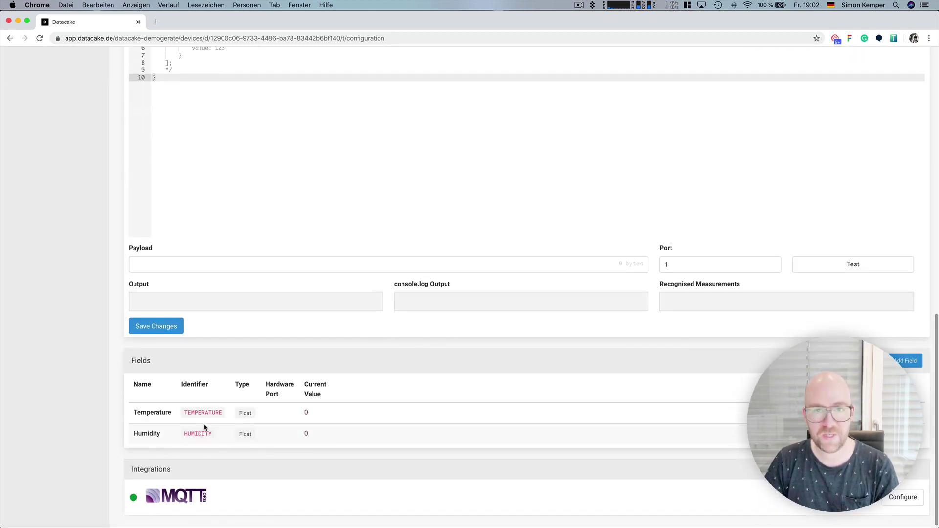
{"action": "scroll", "coordinate": [207, 426], "scroll_direction": "up", "scroll_amount": 6}
- Uncomment the decoder's return entry and set its field to TEMPERATURE with value 83.495
{"action": "left_click", "coordinate": [223, 212]}
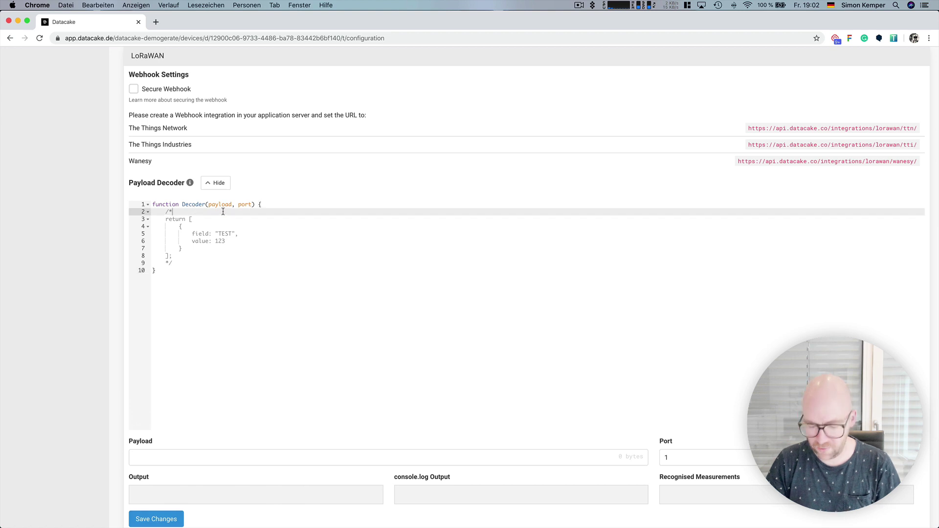
{"action": "key", "text": "BackSpace"}
{"action": "key", "text": "BackSpace"}
{"action": "key", "text": "Down"}
{"action": "key", "text": "Down"}
{"action": "key", "text": "Down"}
{"action": "key", "text": "Down"}
{"action": "key", "text": "Down"}
{"action": "key", "text": "Down"}
{"action": "key", "text": "Down"}
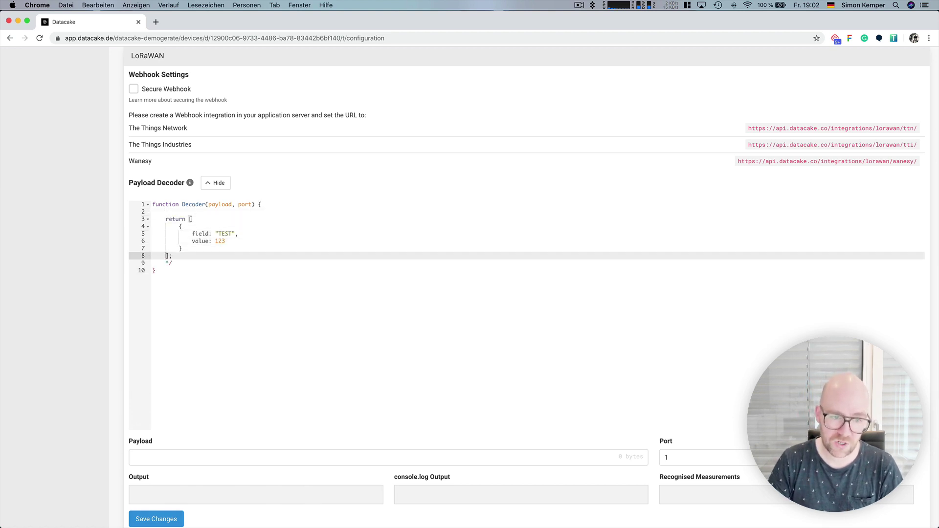
{"action": "key", "text": "End"}
{"action": "key", "text": "BackSpace"}
{"action": "key", "text": "BackSpace"}
{"action": "key", "text": "BackSpace"}
{"action": "key", "text": "BackSpace"}
{"action": "key", "text": "Up"}
{"action": "key", "text": "Up"}
{"action": "key", "text": "Up"}
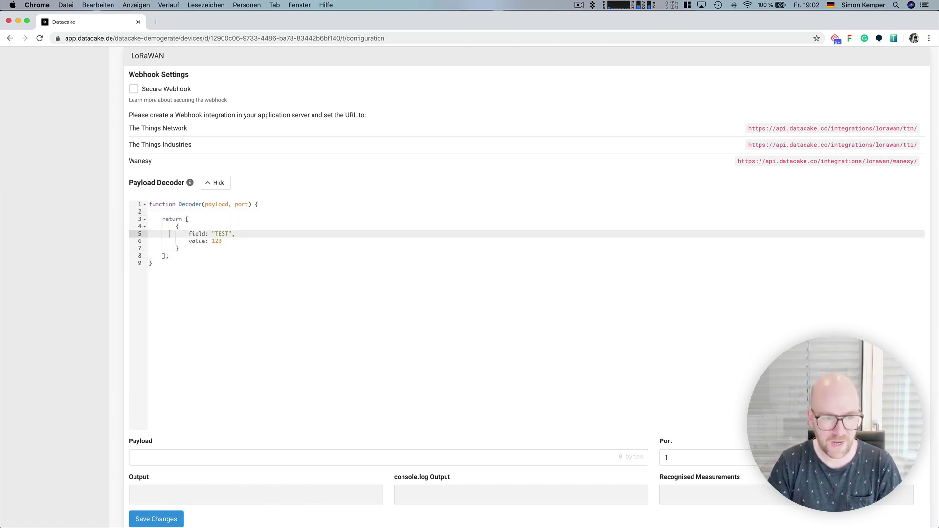
{"action": "key", "text": "shift+Left"}
{"action": "key", "text": "shift+Left"}
{"action": "key", "text": "shift+Left"}
{"action": "key", "text": "shift+Left"}
{"action": "type", "text": "TEMPERAT"}
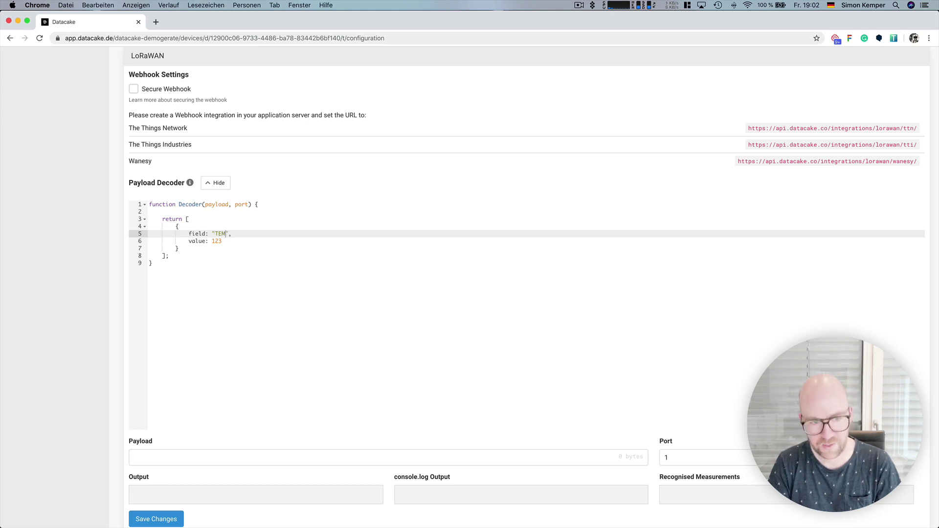
{"action": "type", "text": "URE"}
{"action": "key", "text": "Down"}
{"action": "key", "text": "shift+Left"}
{"action": "key", "text": "shift+Left"}
{"action": "key", "text": "shift+Left"}
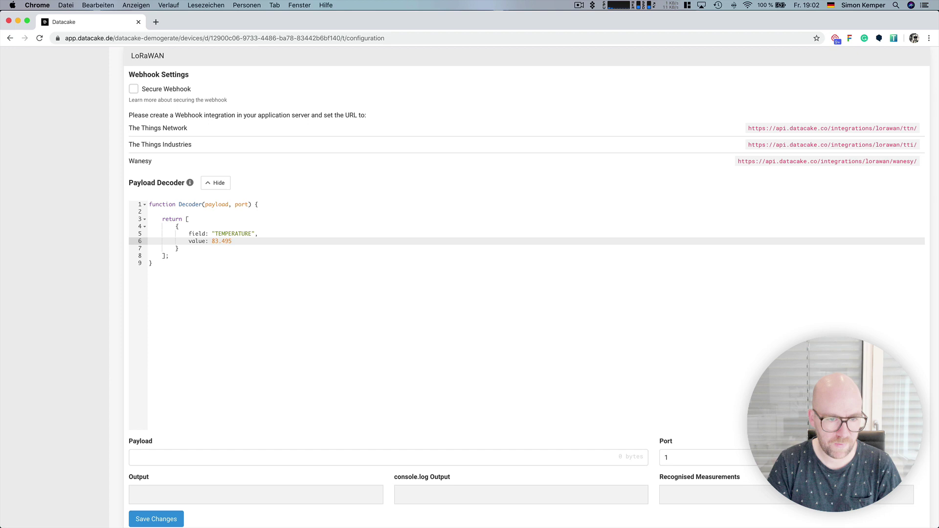
{"action": "key", "text": "Down"}
- Duplicate the entry as a second field named HUMIDTIY with value 23
{"action": "key", "text": "shift+Up"}
{"action": "key", "text": "shift+Up"}
{"action": "key", "text": "shift+Up"}
{"action": "key", "text": "Right"}
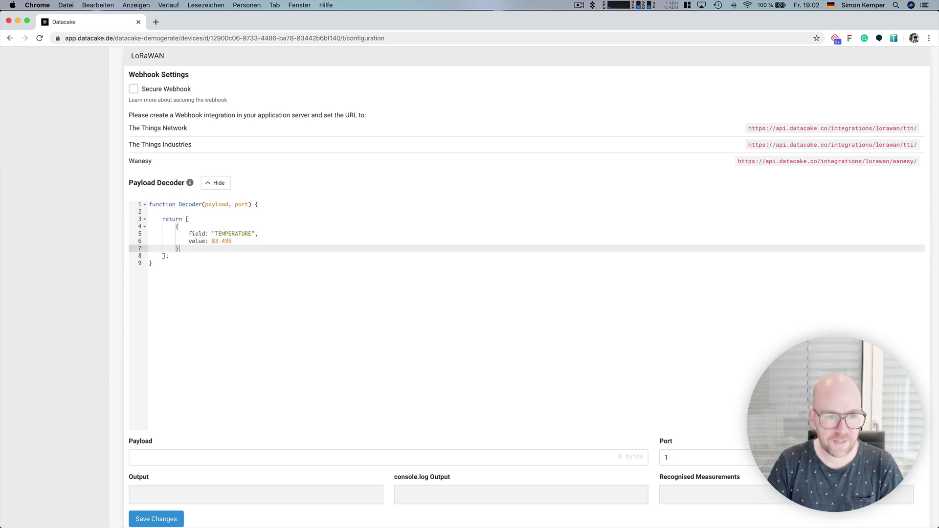
{"action": "key", "text": "Return"}
{"action": "type", "text": "{     field: \"TEMPERATURE\",     value: 83.495 }"}
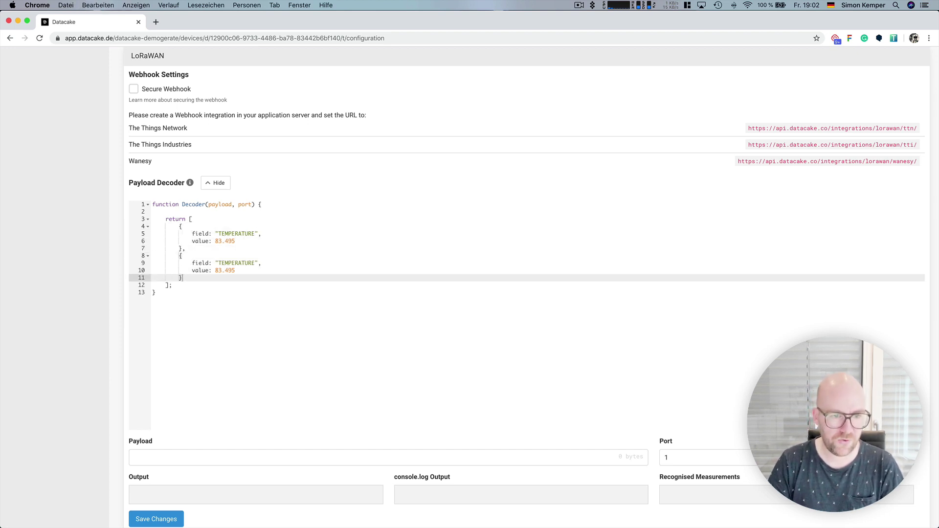
{"action": "key", "text": "Up"}
{"action": "key", "text": "Up"}
{"action": "key", "text": "alt+shift+Right"}
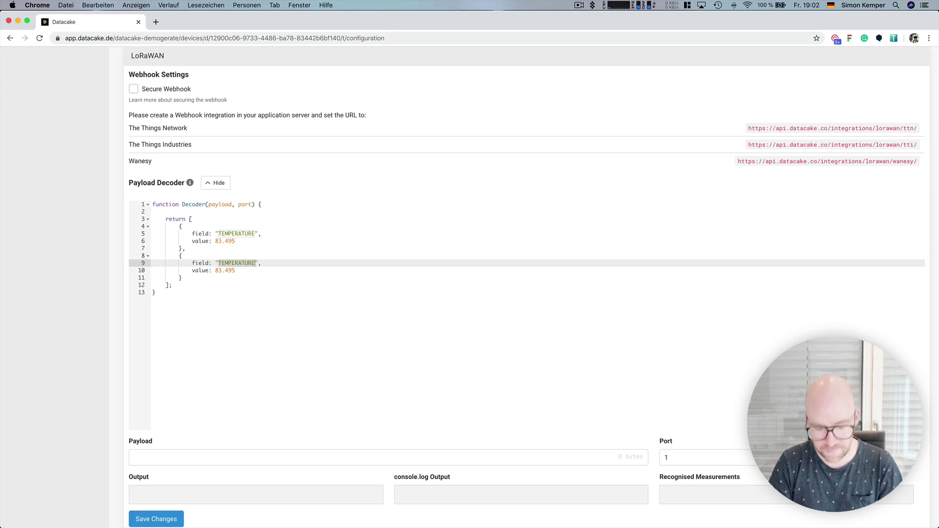
{"action": "type", "text": "HUMIDTY"}
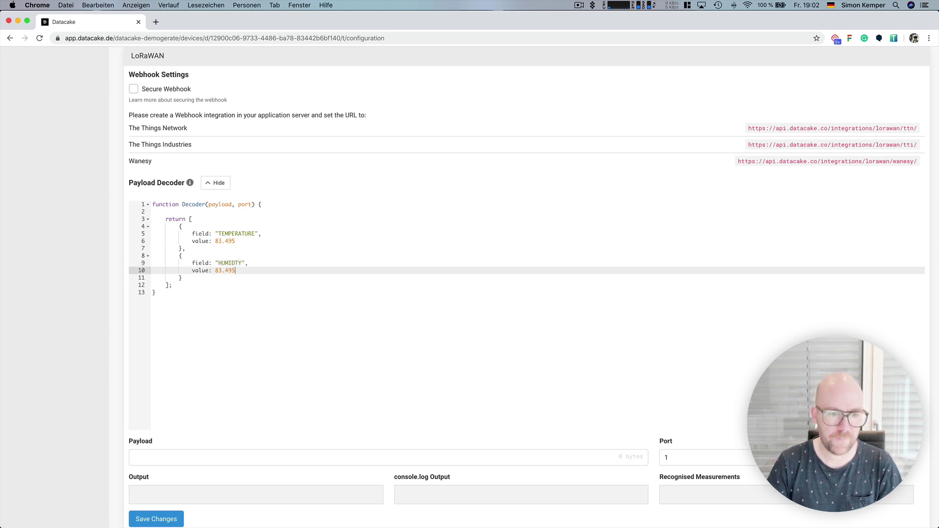
{"action": "key", "text": "Left"}
{"action": "type", "text": "I"}
{"action": "key", "text": "Down"}
{"action": "key", "text": "alt+shift+Left"}
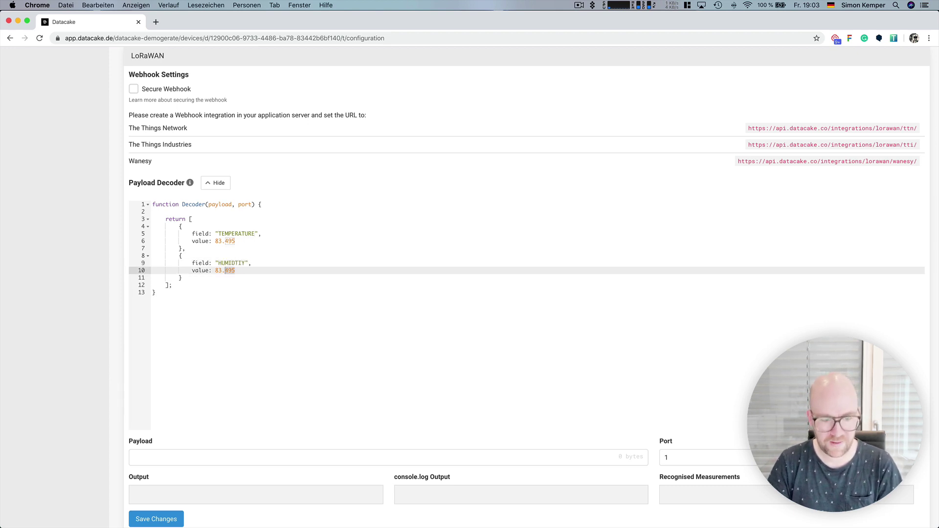
{"action": "type", "text": "23"}
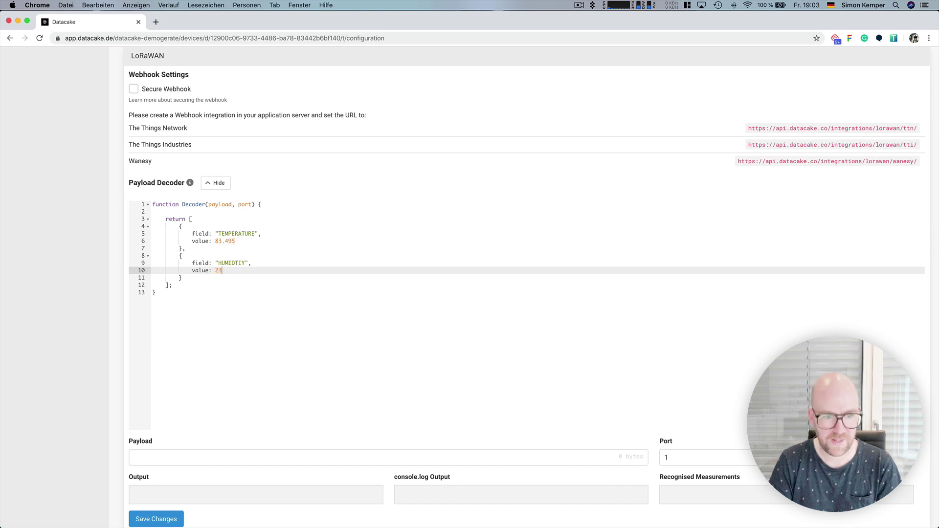
{"action": "scroll", "coordinate": [272, 318], "scroll_direction": "down", "scroll_amount": 5}
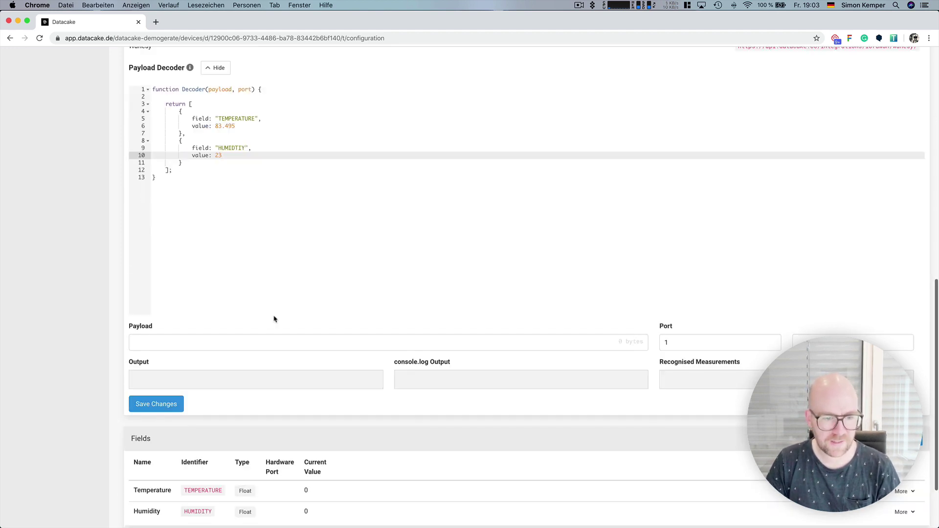
{"action": "left_click", "coordinate": [200, 343]}
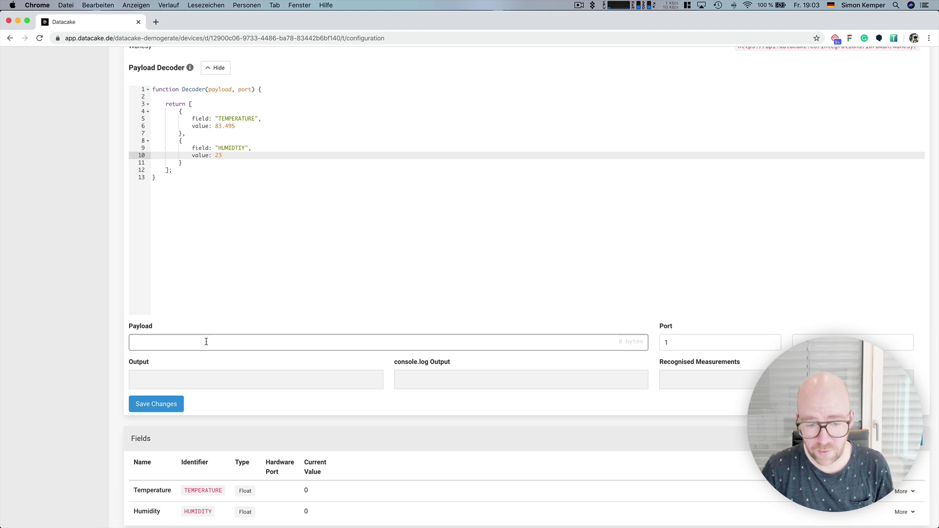
{"action": "type", "text": "47 45 68 46 78 46 79 56 89 5"}
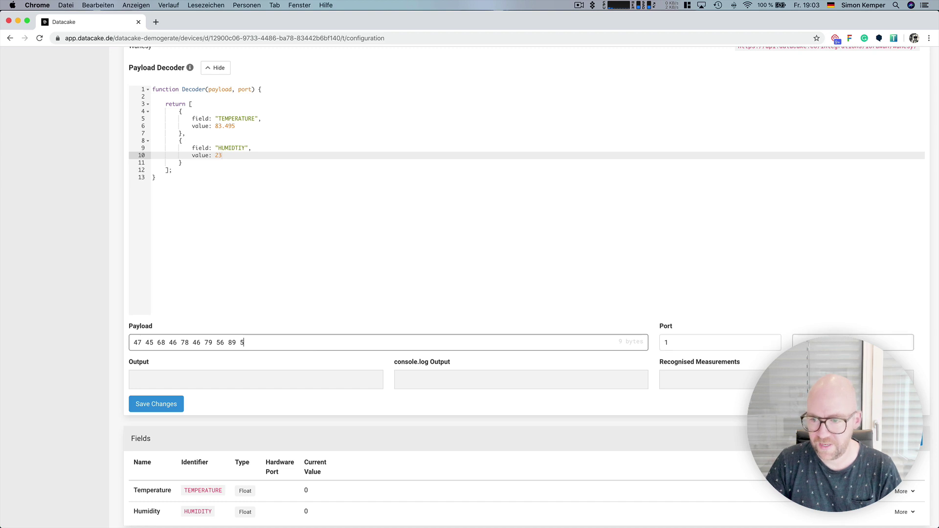
{"action": "left_click", "coordinate": [798, 345]}
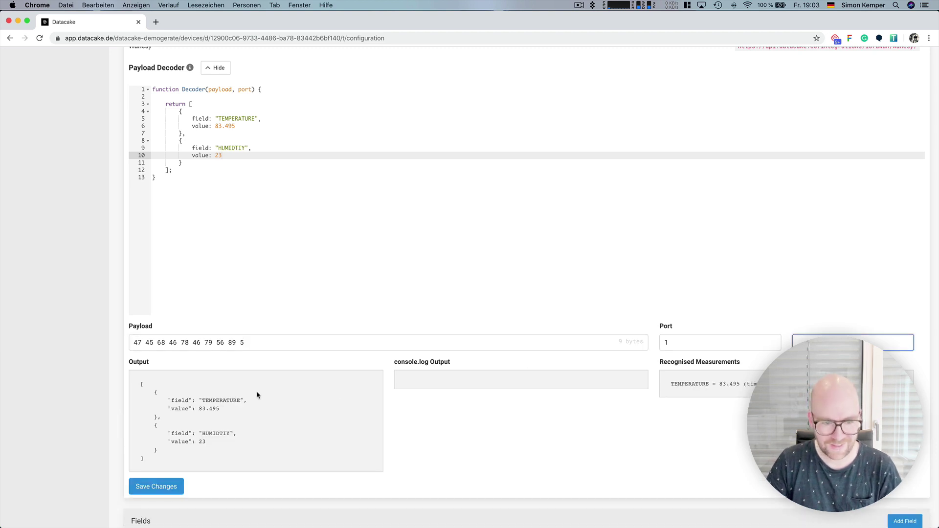
{"action": "left_click_drag", "start_coordinate": [256, 392], "coordinate": [255, 436]}
{"action": "left_click", "coordinate": [239, 454]}
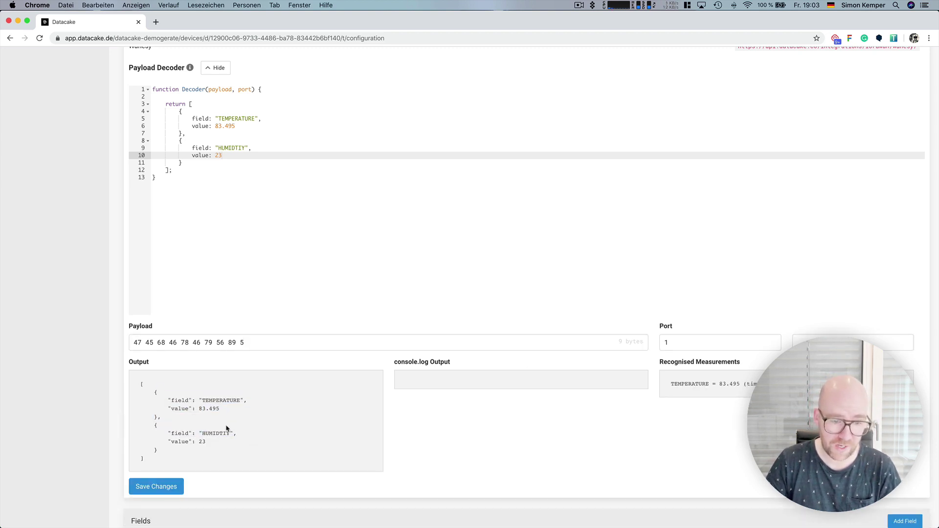
- Replace the misspelled HUMIDTIY in the decoder with the HUMIDITY identifier copied from the Fields list
{"action": "left_click_drag", "start_coordinate": [670, 387], "coordinate": [761, 385]}
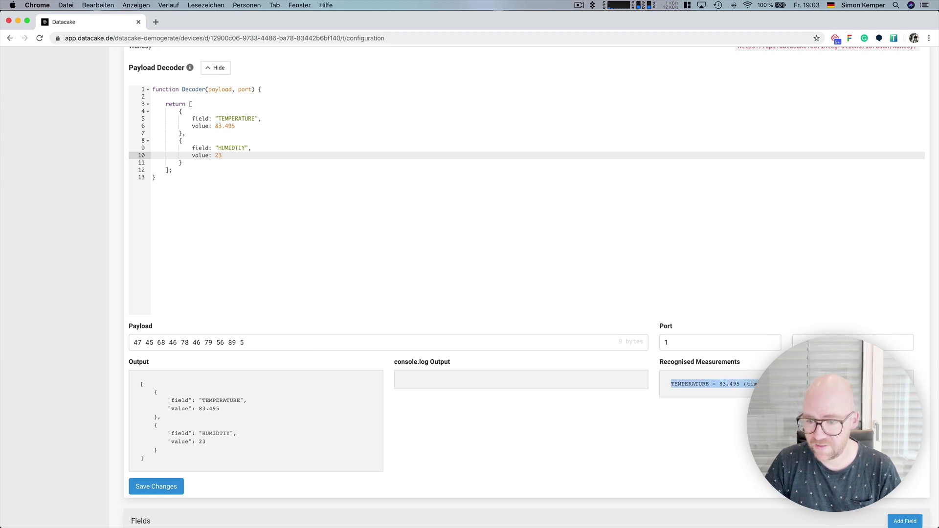
{"action": "scroll", "coordinate": [526, 294], "scroll_direction": "down", "scroll_amount": 3}
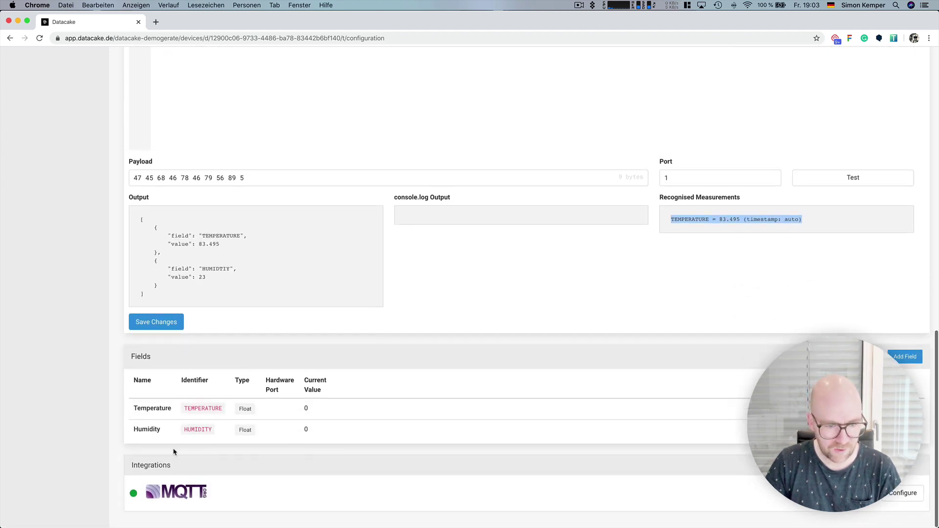
{"action": "double_click", "coordinate": [196, 430]}
{"action": "key", "text": "super+c"}
{"action": "scroll", "coordinate": [236, 283], "scroll_direction": "up", "scroll_amount": 5}
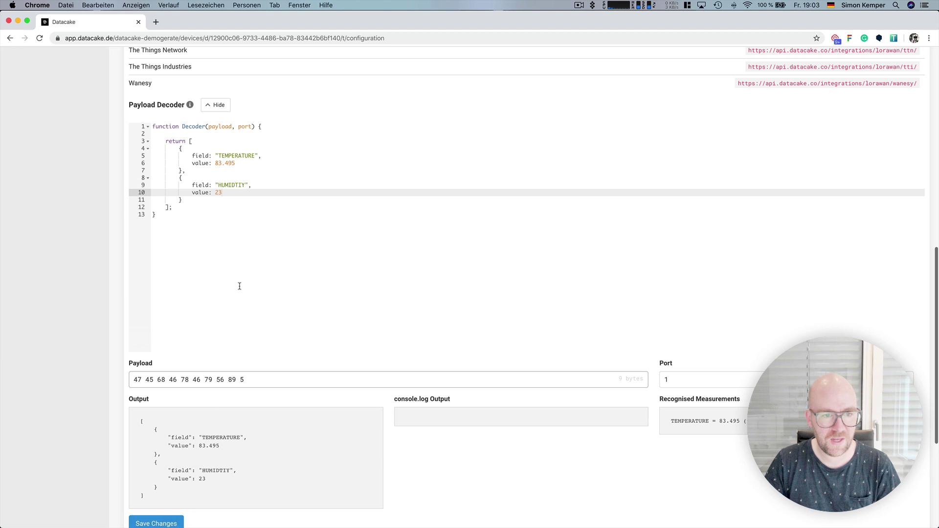
{"action": "double_click", "coordinate": [237, 187]}
{"action": "key", "text": "super+v"}
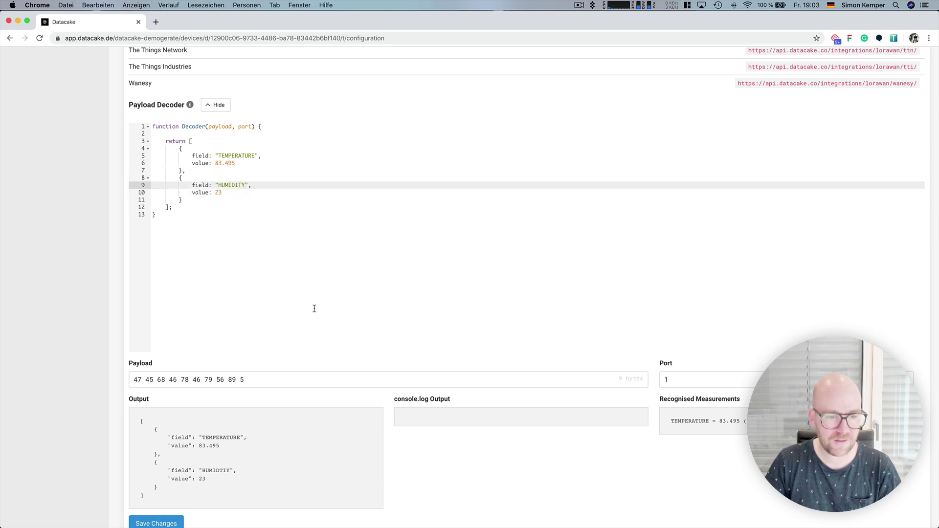
- Rerun the test and confirm both TEMPERATURE = 83.495 and HUMIDITY = 23 are recognised
{"action": "scroll", "coordinate": [392, 356], "scroll_direction": "down", "scroll_amount": 5}
{"action": "scroll", "coordinate": [859, 252], "scroll_direction": "up", "scroll_amount": 1}
{"action": "left_click", "coordinate": [856, 211]}
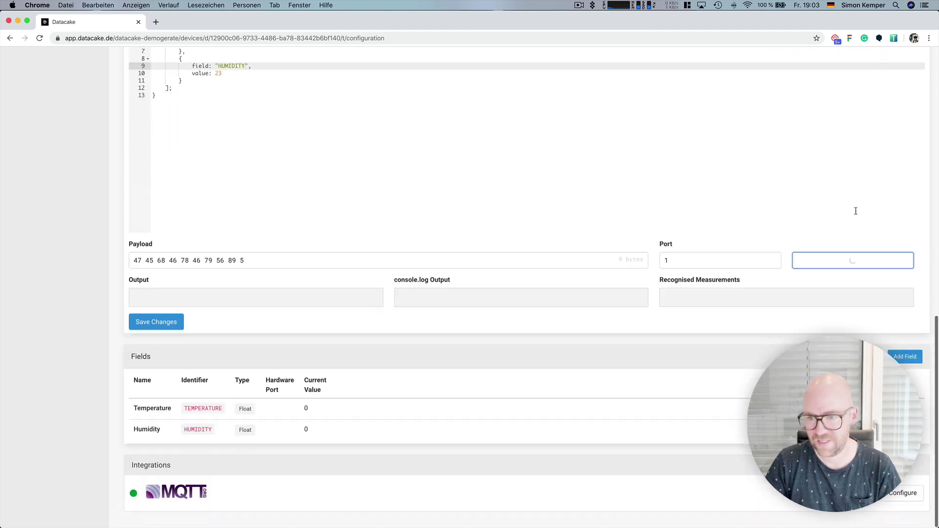
{"action": "scroll", "coordinate": [749, 284], "scroll_direction": "down", "scroll_amount": 1}
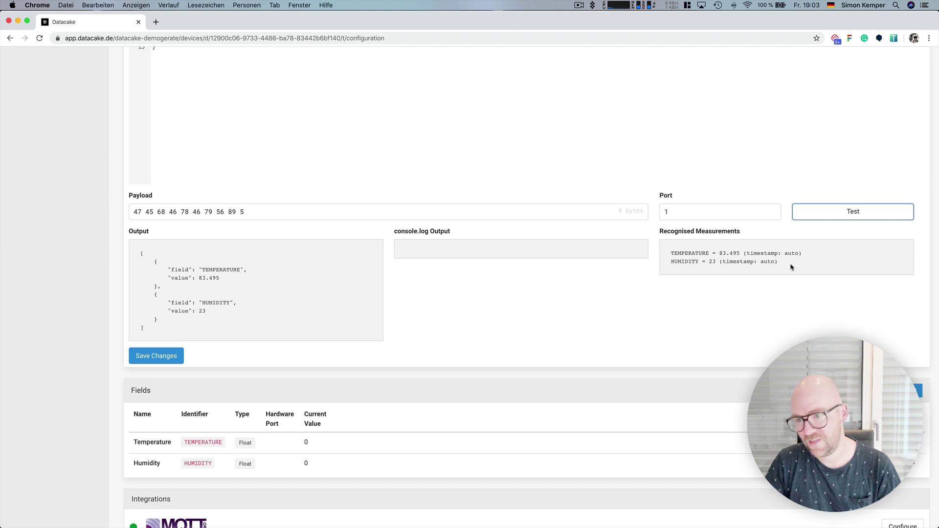
{"action": "left_click_drag", "start_coordinate": [792, 267], "coordinate": [670, 250]}
{"action": "scroll", "coordinate": [671, 252], "scroll_direction": "up", "scroll_amount": 5}
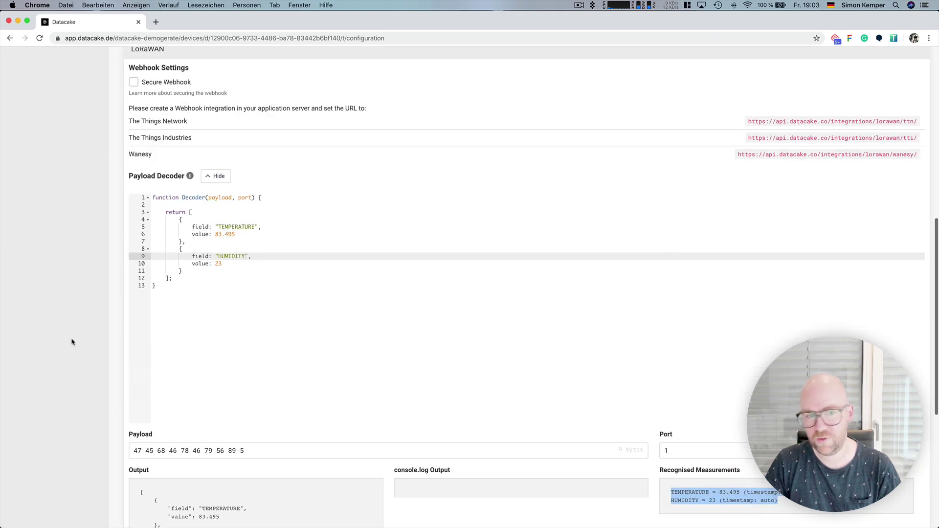
{"action": "scroll", "coordinate": [327, 313], "scroll_direction": "down", "scroll_amount": 4}
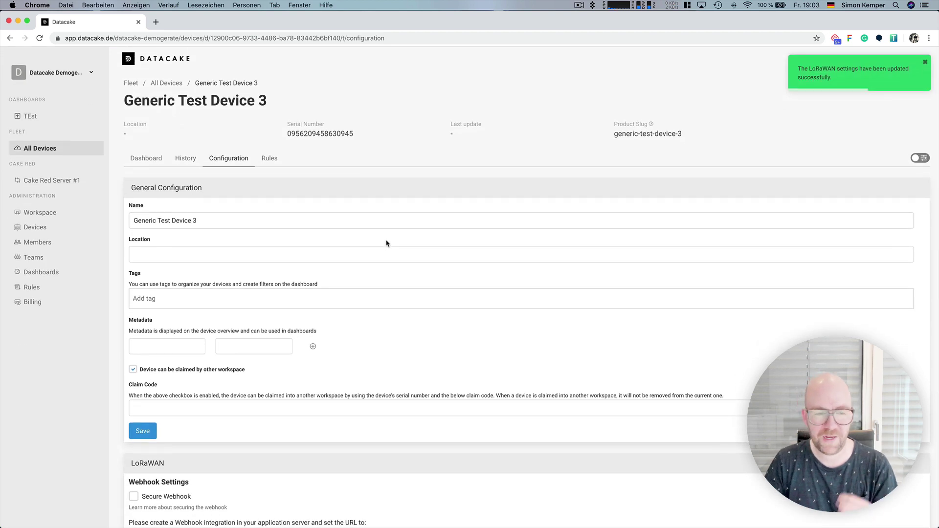
- Add two Value widgets to the device dashboard and set the first to show Temperature
{"action": "left_click", "coordinate": [140, 163]}
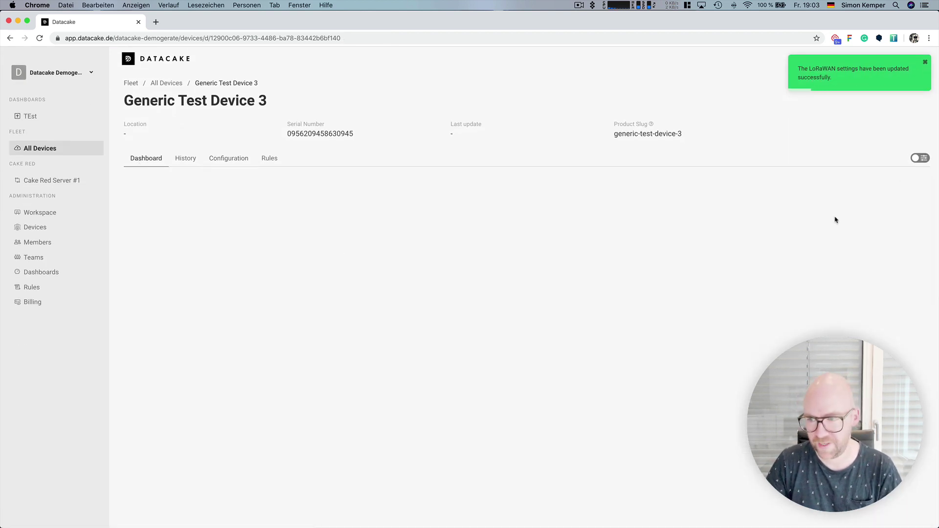
{"action": "left_click", "coordinate": [922, 159]}
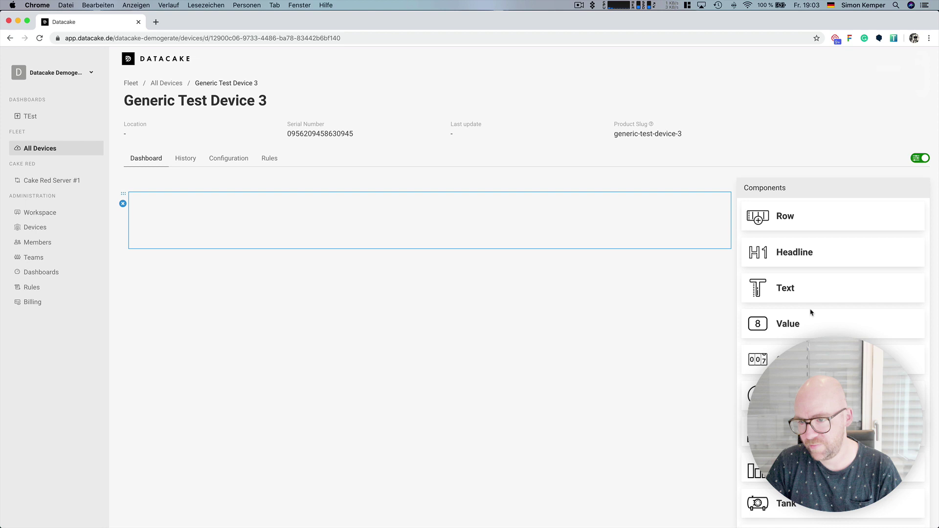
{"action": "left_click_drag", "start_coordinate": [811, 311], "coordinate": [206, 223]}
{"action": "left_click_drag", "start_coordinate": [803, 327], "coordinate": [376, 254]}
{"action": "left_click", "coordinate": [357, 216]}
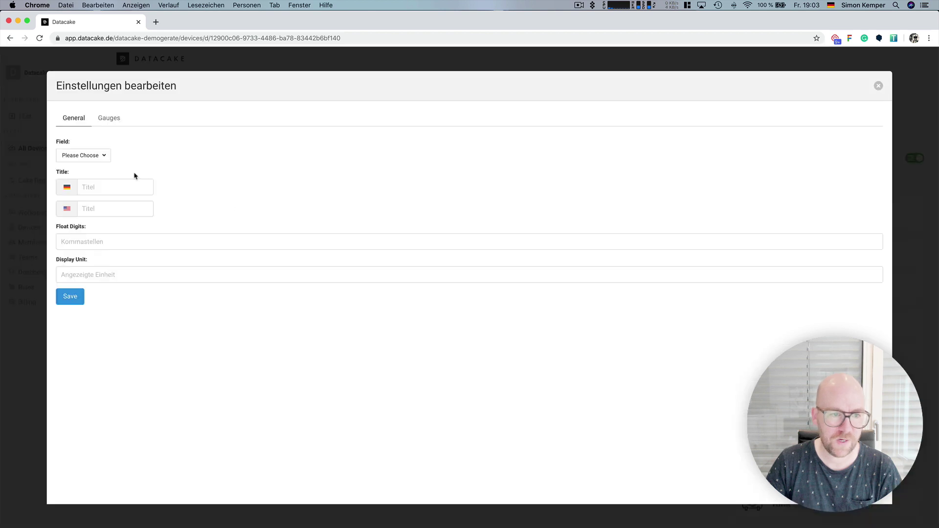
{"action": "left_click", "coordinate": [84, 160]}
{"action": "left_click", "coordinate": [89, 177]}
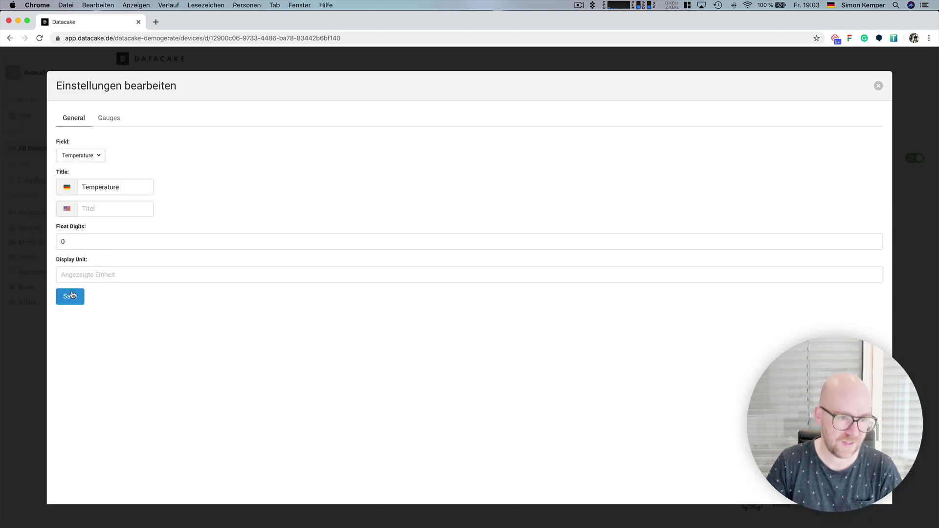
{"action": "left_click", "coordinate": [72, 296]}
- Set the second Value widget to show Humidity and exit dashboard edit mode
{"action": "left_click", "coordinate": [650, 216]}
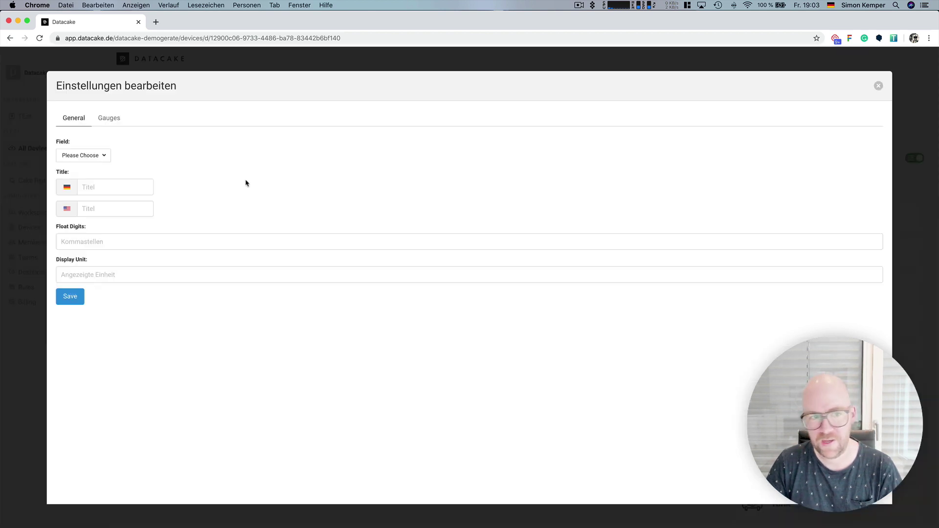
{"action": "left_click", "coordinate": [99, 156]}
{"action": "left_click", "coordinate": [88, 190]}
{"action": "left_click", "coordinate": [77, 295]}
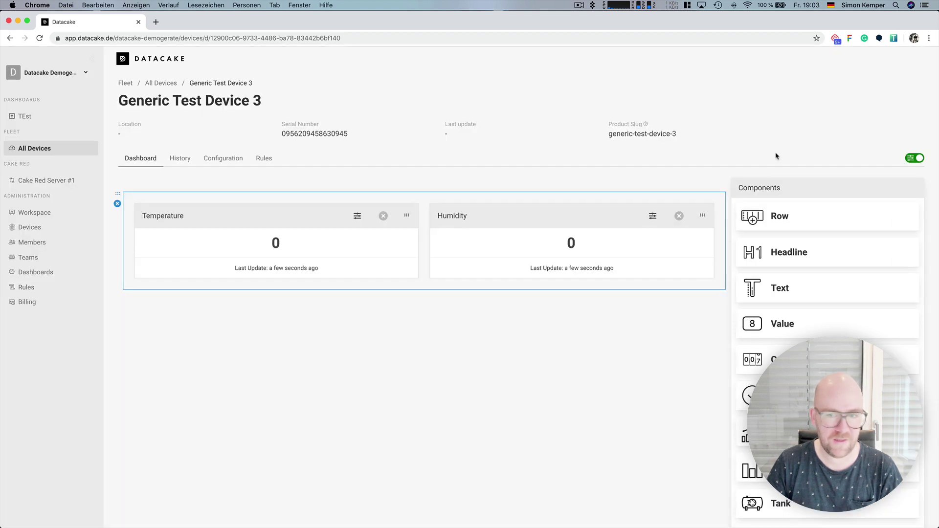
{"action": "left_click", "coordinate": [913, 158]}
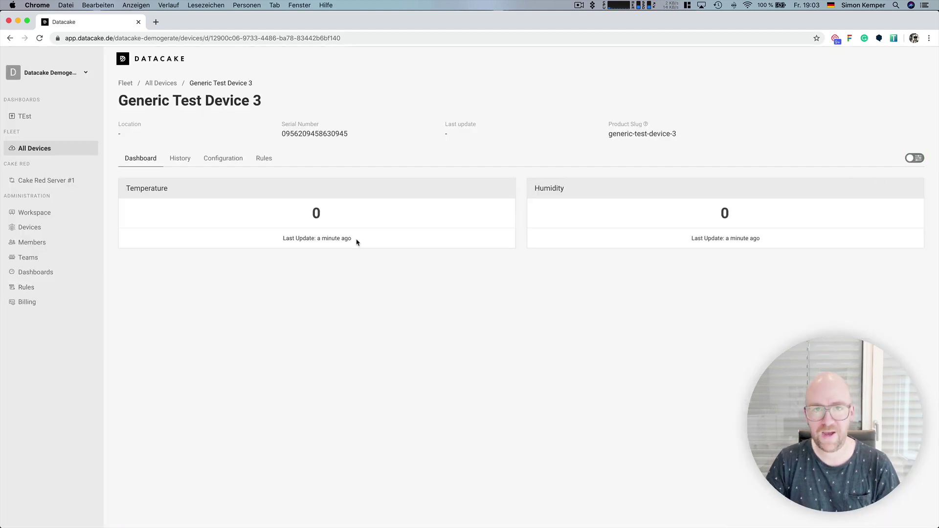
- From All Devices, start a LoRaWAN device addition, then cancel back to the device list
{"action": "left_click", "coordinate": [172, 83]}
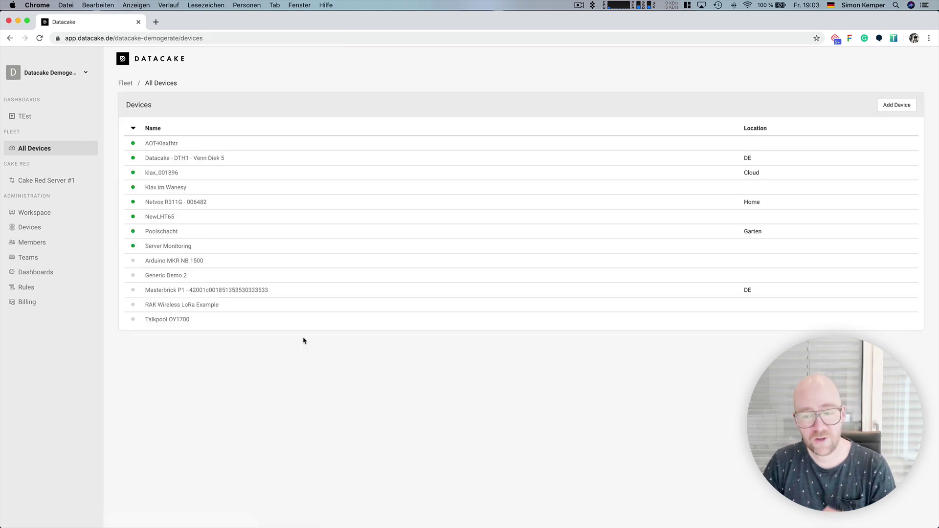
{"action": "left_click", "coordinate": [891, 104]}
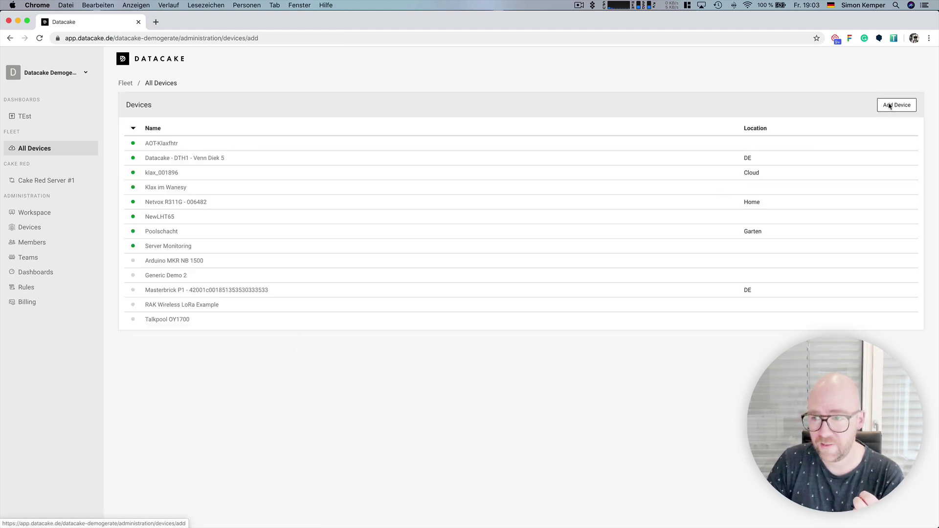
{"action": "left_click", "coordinate": [522, 262]}
{"action": "left_click", "coordinate": [543, 262]}
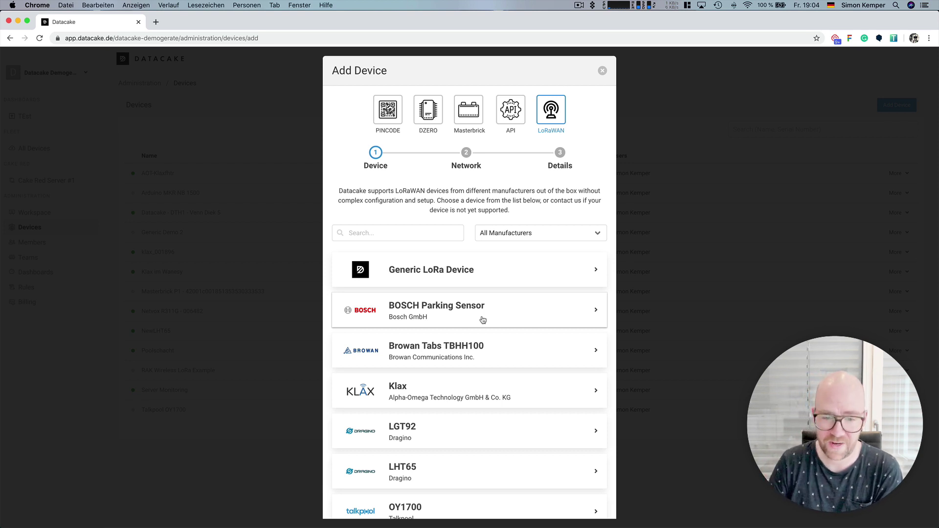
{"action": "left_click", "coordinate": [601, 72]}
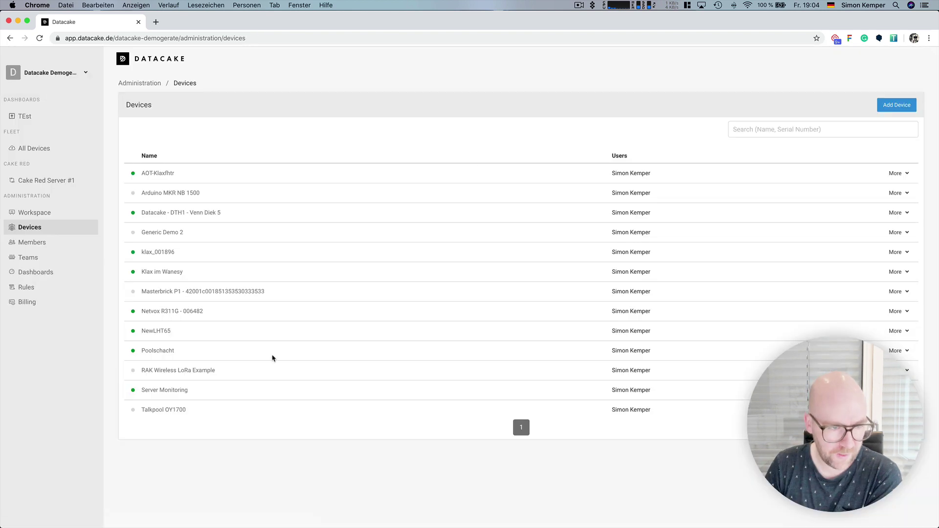
{"action": "left_click", "coordinate": [41, 148]}
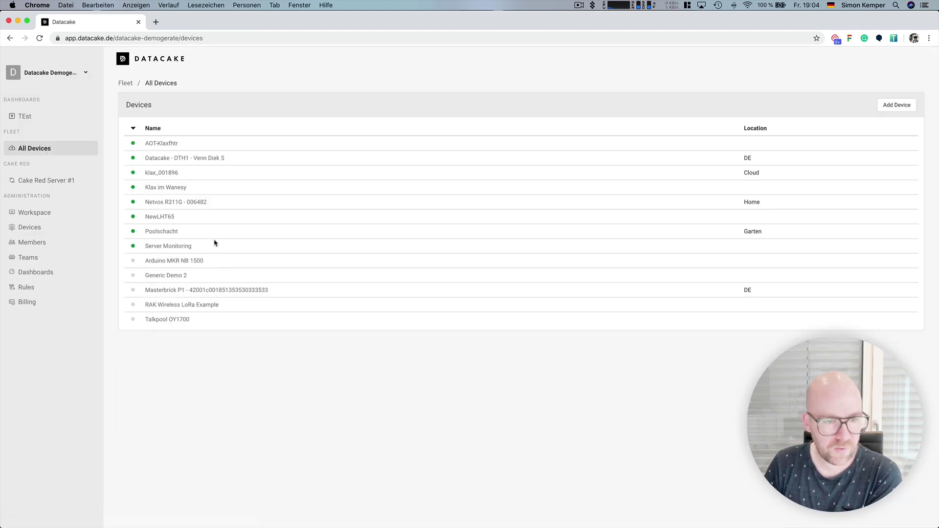
- Open NewLHT65, show its payload decoder, scroll through its fields, then view its Rules tab
{"action": "left_click", "coordinate": [153, 217]}
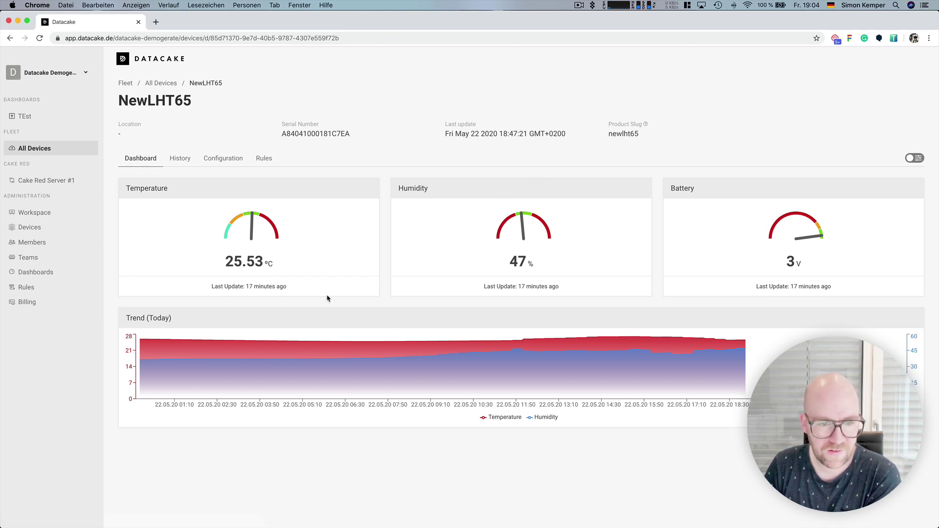
{"action": "left_click", "coordinate": [223, 158]}
{"action": "scroll", "coordinate": [185, 313], "scroll_direction": "down", "scroll_amount": 10}
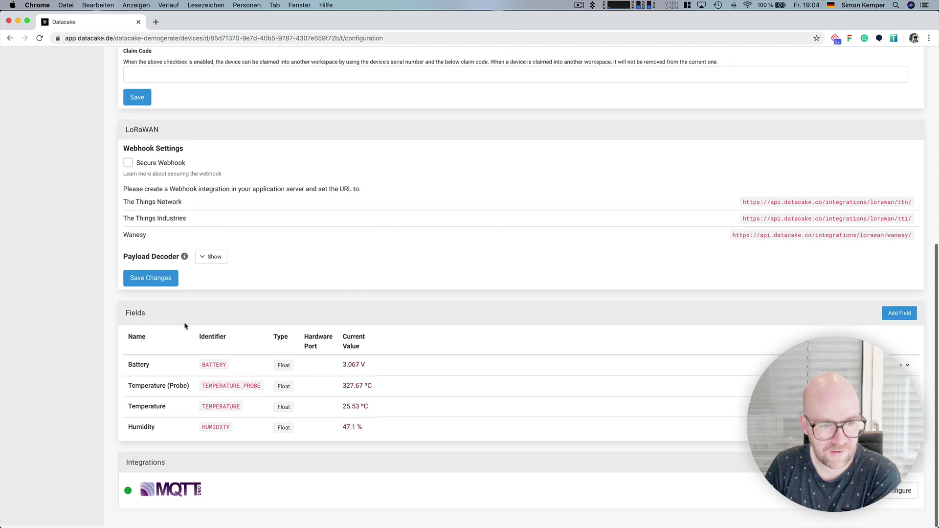
{"action": "left_click", "coordinate": [212, 260]}
{"action": "scroll", "coordinate": [248, 241], "scroll_direction": "down", "scroll_amount": 3}
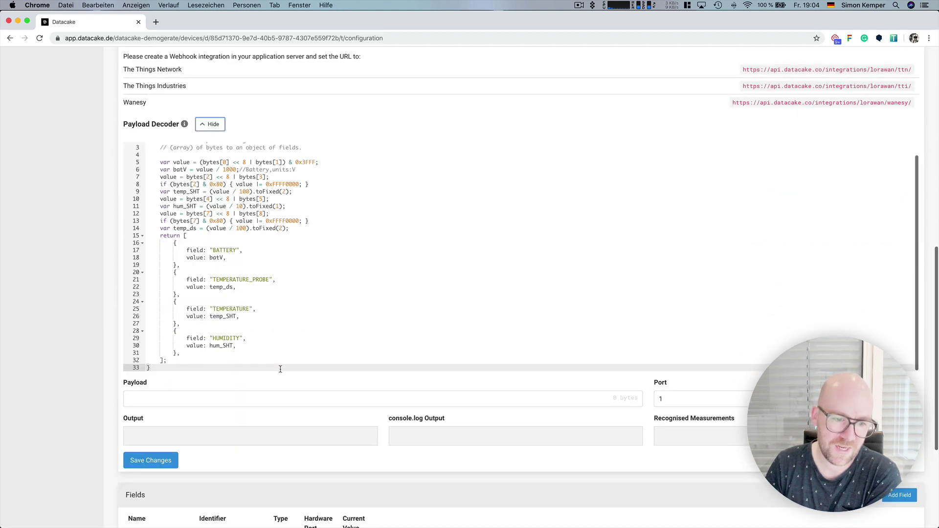
{"action": "scroll", "coordinate": [248, 241], "scroll_direction": "down", "scroll_amount": 4}
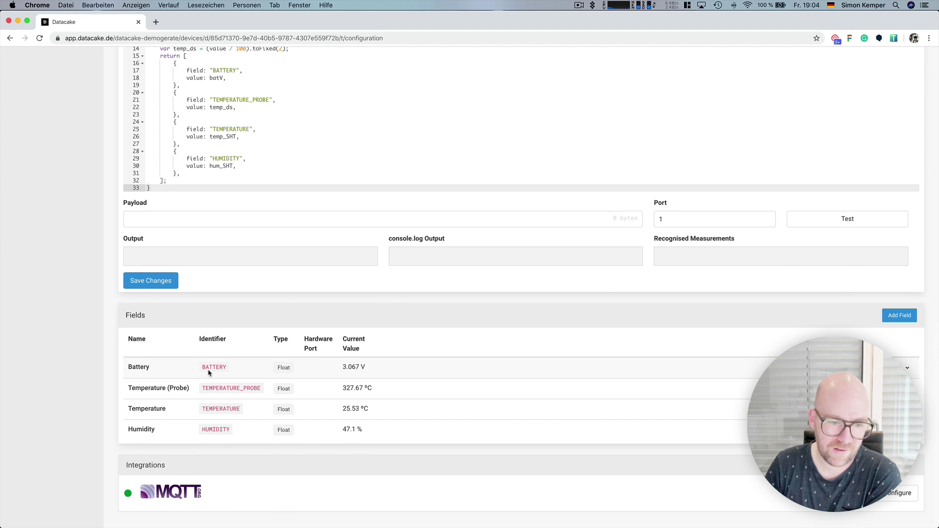
{"action": "scroll", "coordinate": [294, 421], "scroll_direction": "up", "scroll_amount": 10}
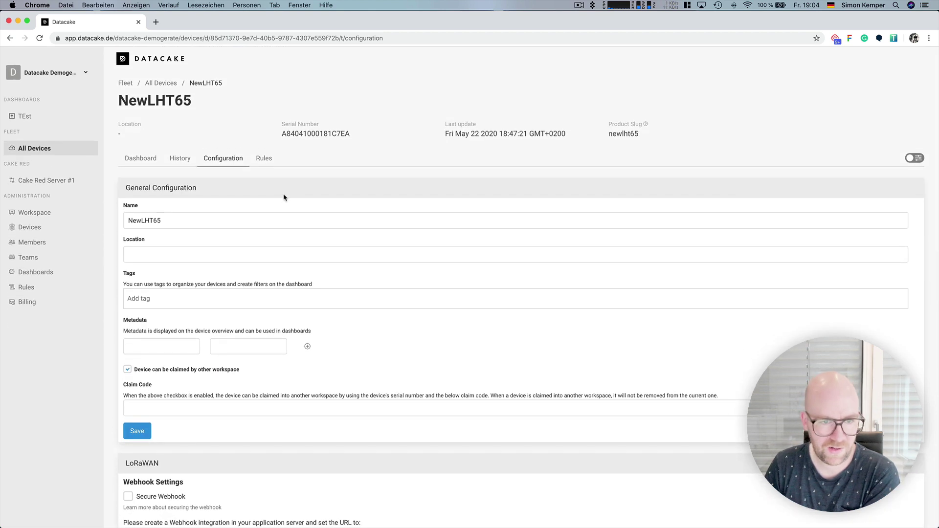
{"action": "left_click", "coordinate": [264, 158]}
- Load NewLHT65's debug log by changing 'rules' to 'debug' in the page address
{"action": "left_click", "coordinate": [349, 38]}
{"action": "double_click", "coordinate": [337, 38]}
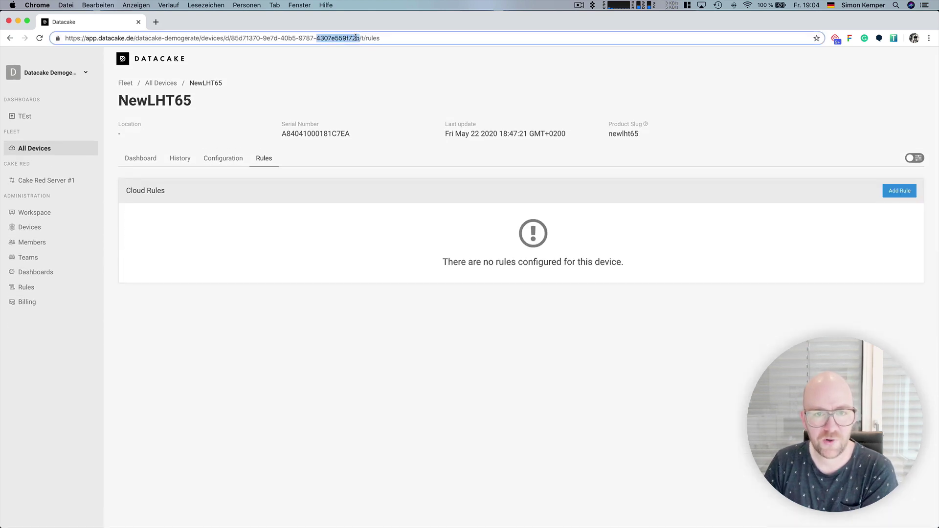
{"action": "double_click", "coordinate": [372, 38]}
{"action": "type", "text": "debug"}
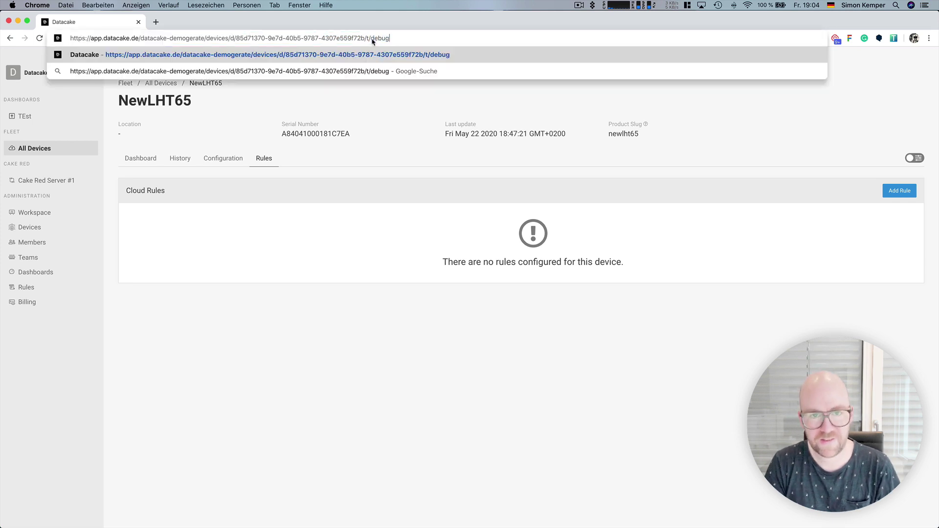
{"action": "key", "text": "Return"}
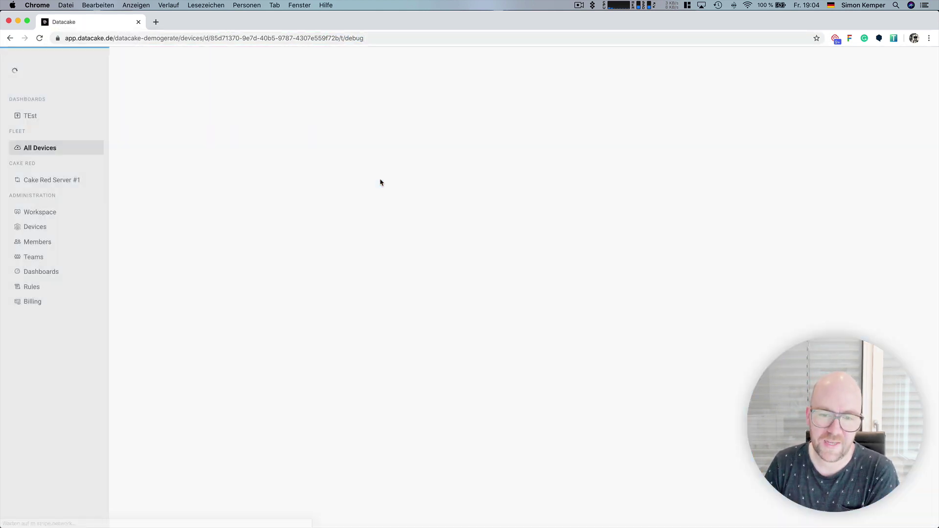
- Review the decoder's returned JSON in the Debug Log, then return to All Devices
{"action": "scroll", "coordinate": [411, 362], "scroll_direction": "down", "scroll_amount": 3}
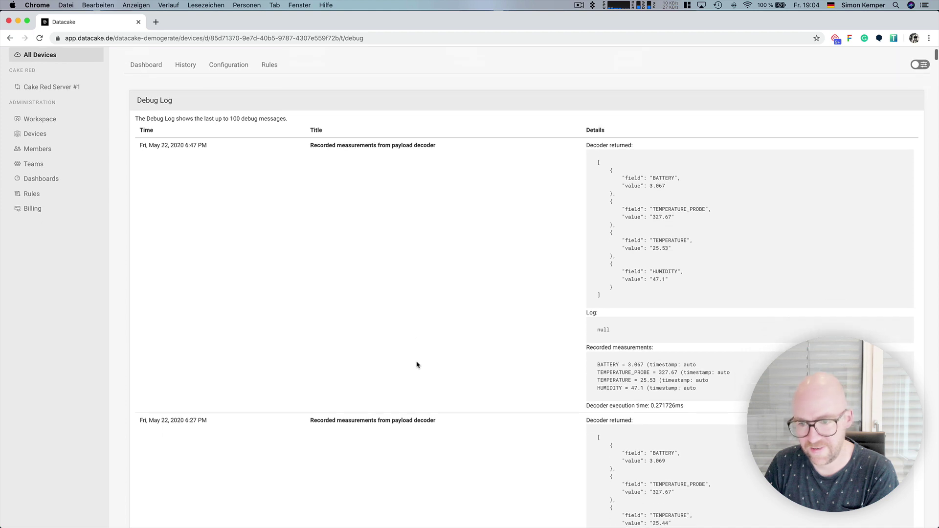
{"action": "scroll", "coordinate": [685, 394], "scroll_direction": "down", "scroll_amount": 5}
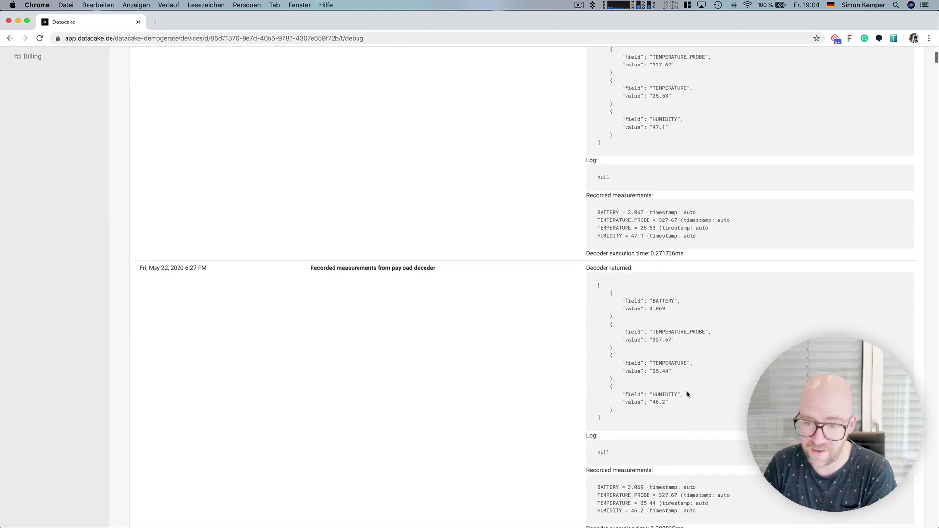
{"action": "scroll", "coordinate": [685, 394], "scroll_direction": "up", "scroll_amount": 8}
{"action": "triple_click", "coordinate": [576, 274]}
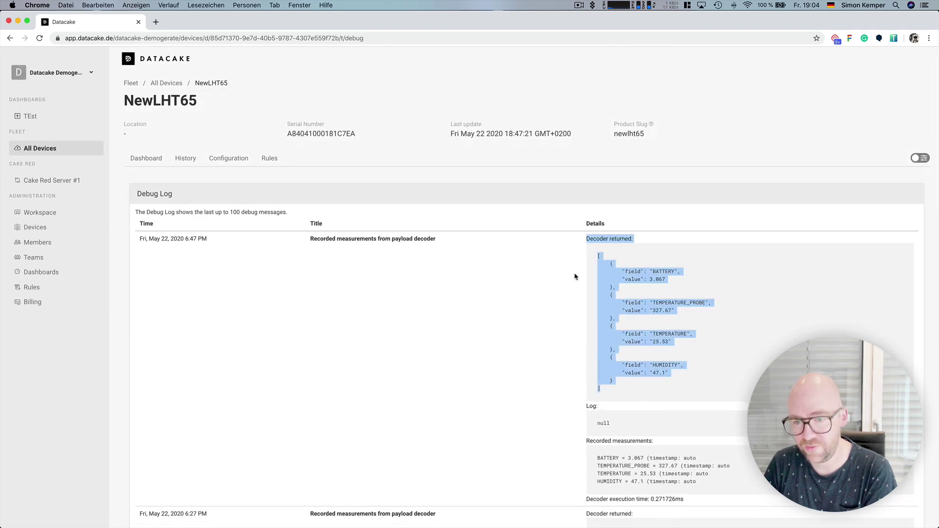
{"action": "left_click", "coordinate": [617, 297]}
{"action": "left_click", "coordinate": [181, 84]}
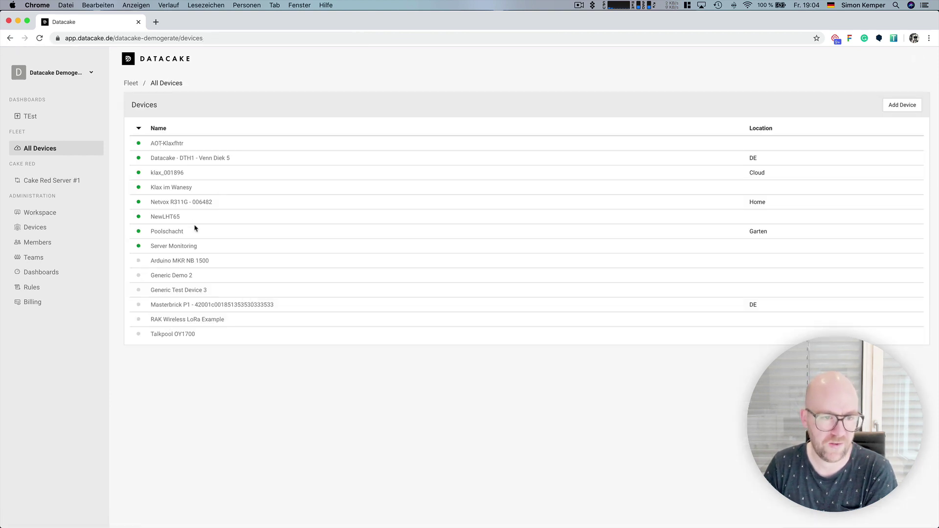
{"action": "left_click", "coordinate": [184, 189]}
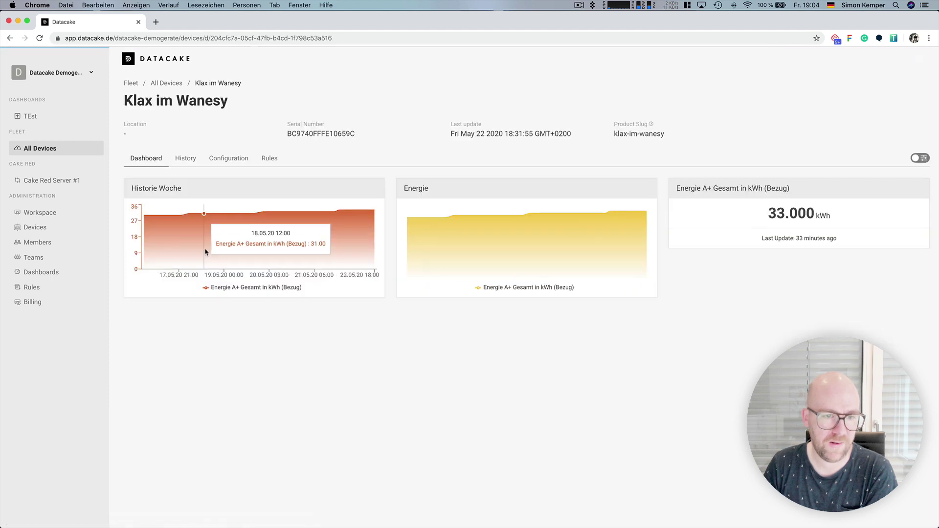
{"action": "left_click", "coordinate": [238, 163]}
{"action": "scroll", "coordinate": [247, 268], "scroll_direction": "down", "scroll_amount": 6}
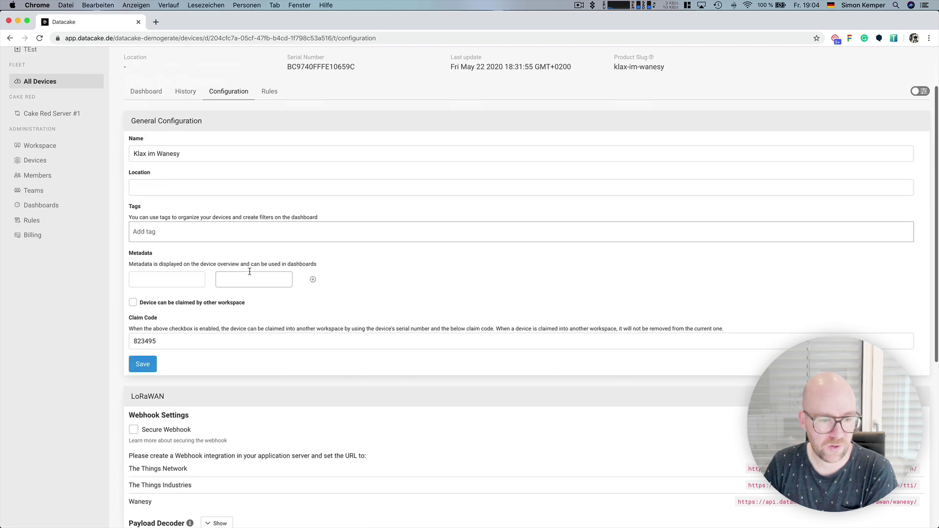
{"action": "left_click", "coordinate": [212, 332]}
{"action": "scroll", "coordinate": [252, 361], "scroll_direction": "down", "scroll_amount": 10}
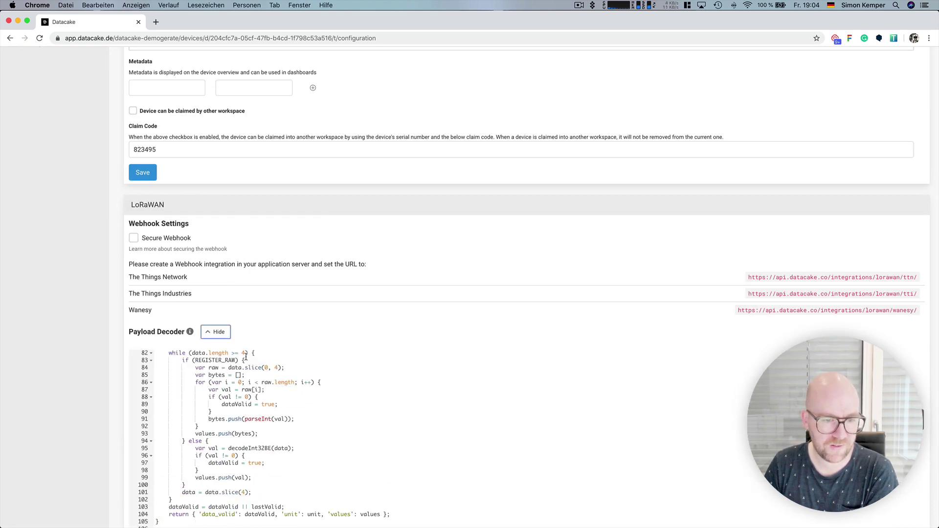
{"action": "scroll", "coordinate": [103, 372], "scroll_direction": "down", "scroll_amount": 8}
{"action": "scroll", "coordinate": [298, 269], "scroll_direction": "up", "scroll_amount": 15}
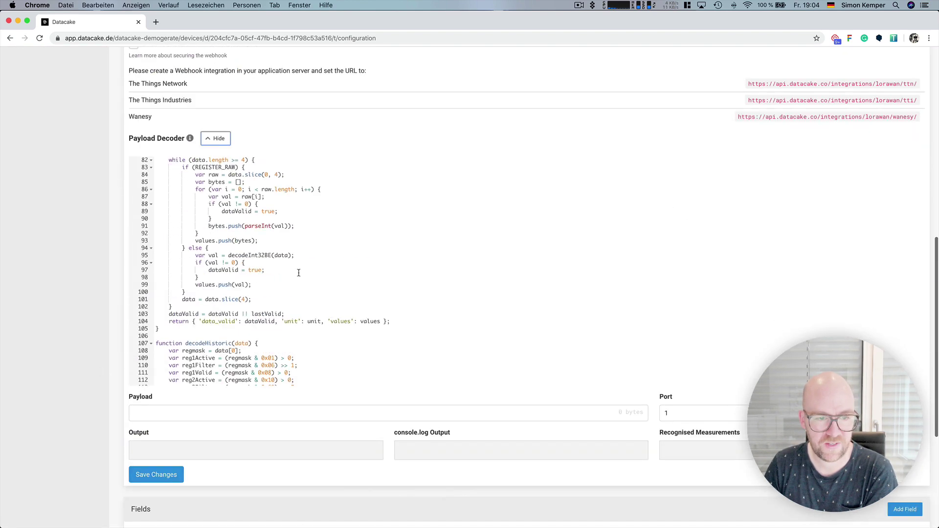
{"action": "scroll", "coordinate": [297, 268], "scroll_direction": "down", "scroll_amount": 20}
{"action": "scroll", "coordinate": [295, 277], "scroll_direction": "up", "scroll_amount": 15}
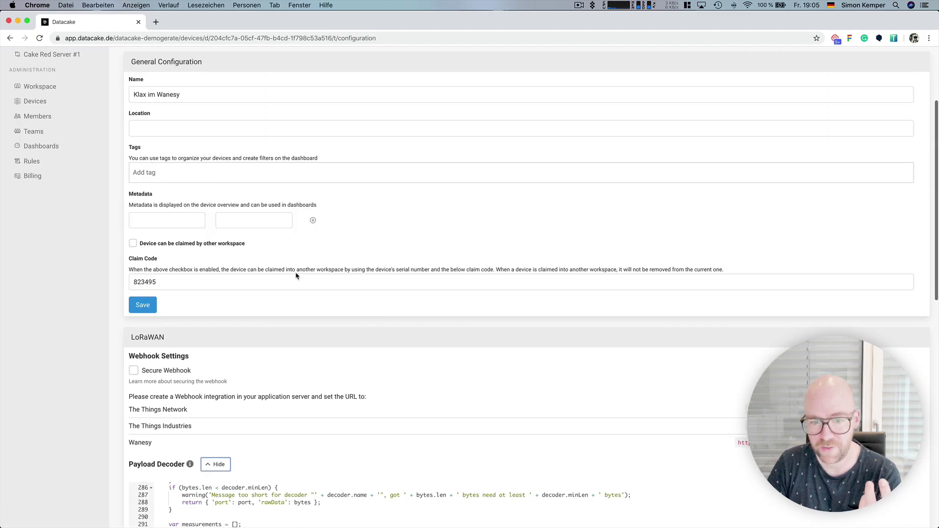
{"action": "scroll", "coordinate": [294, 274], "scroll_direction": "down", "scroll_amount": 10}
{"action": "scroll", "coordinate": [362, 207], "scroll_direction": "up", "scroll_amount": 10}
{"action": "scroll", "coordinate": [361, 208], "scroll_direction": "up", "scroll_amount": 10}
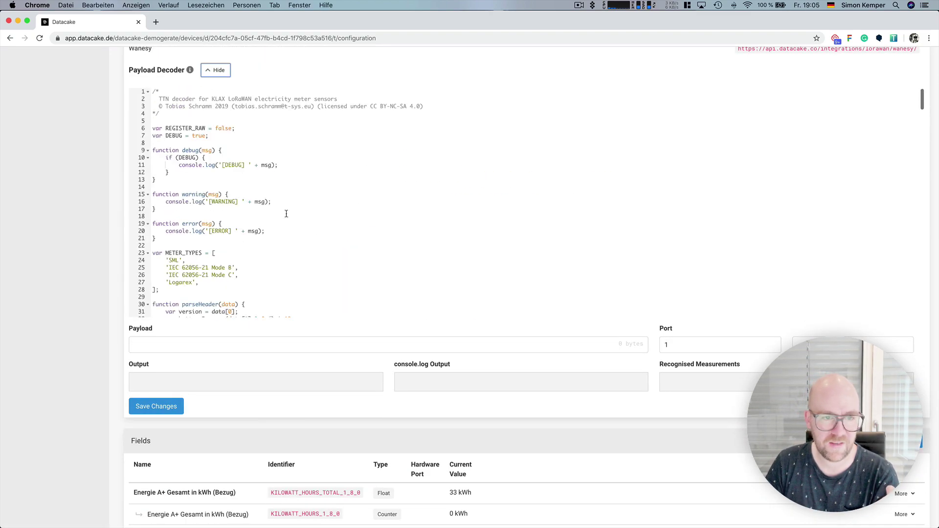
{"action": "scroll", "coordinate": [286, 212], "scroll_direction": "up", "scroll_amount": 15}
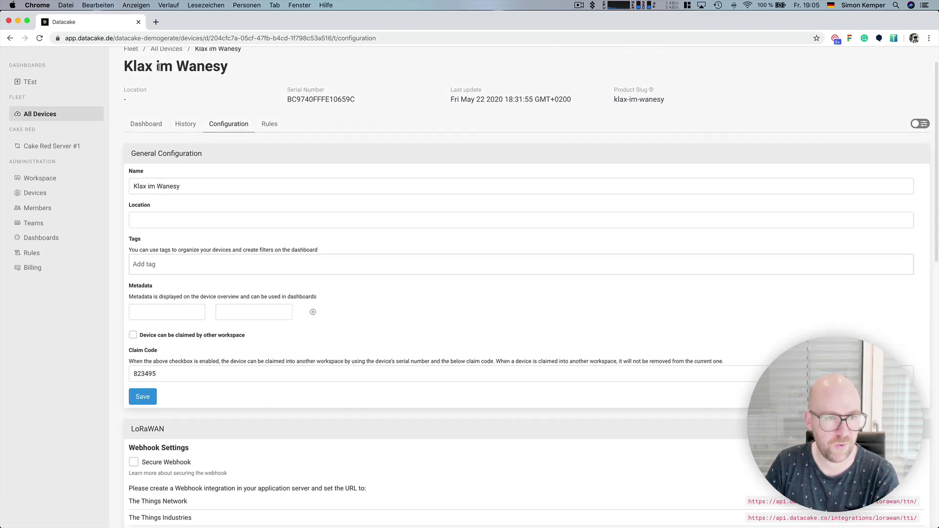
{"action": "left_click", "coordinate": [159, 54]}
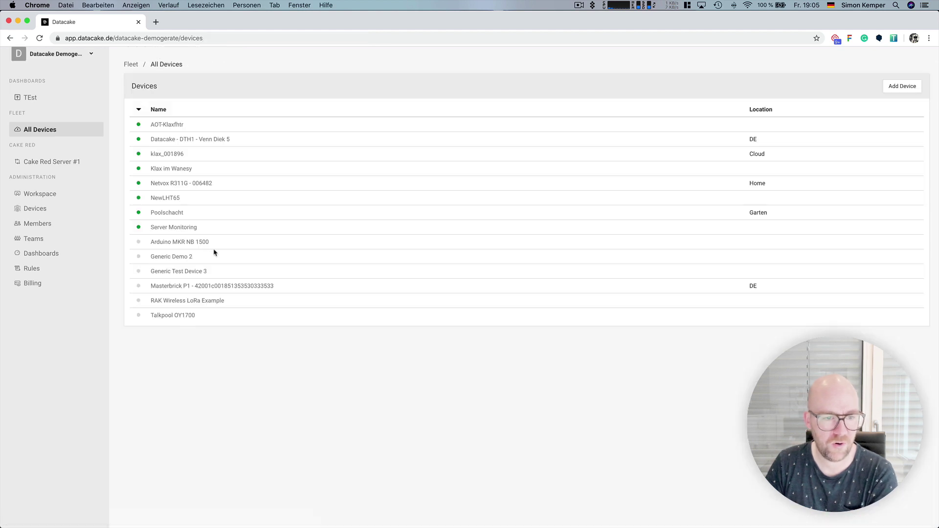
{"action": "scroll", "coordinate": [318, 286], "scroll_direction": "up", "scroll_amount": 2}
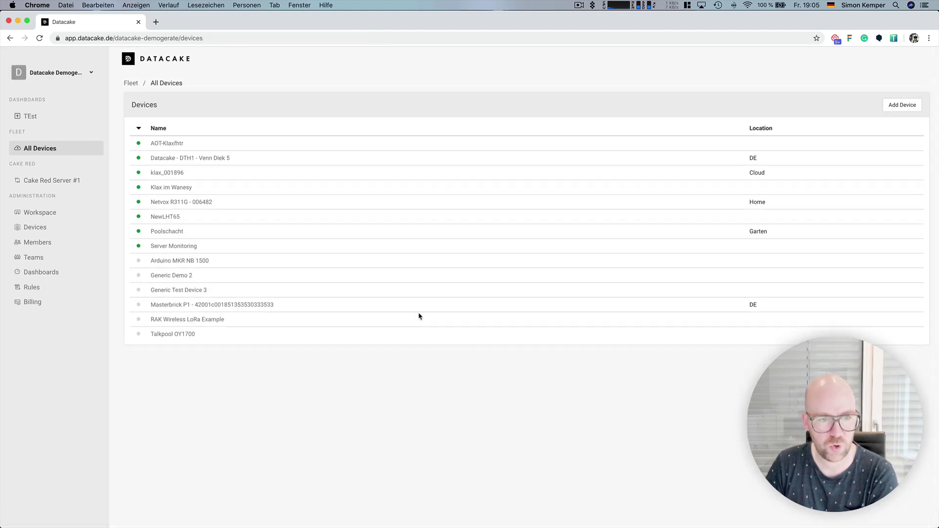